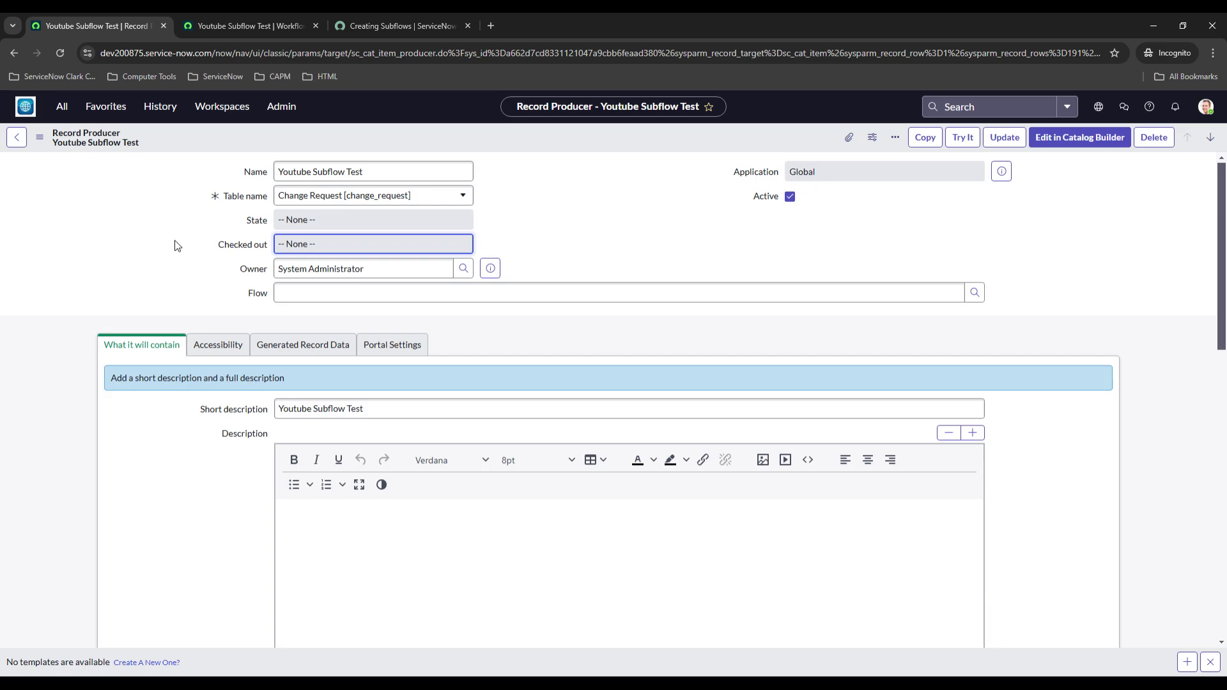
# Show the Creating Subflows docs at the Flows dialog image above Configuring Subflow Properties
pyautogui.click(416, 24)
pyautogui.scroll(6, 334, 377)
pyautogui.scroll(-15, 333, 380)
pyautogui.scroll(4, 347, 374)
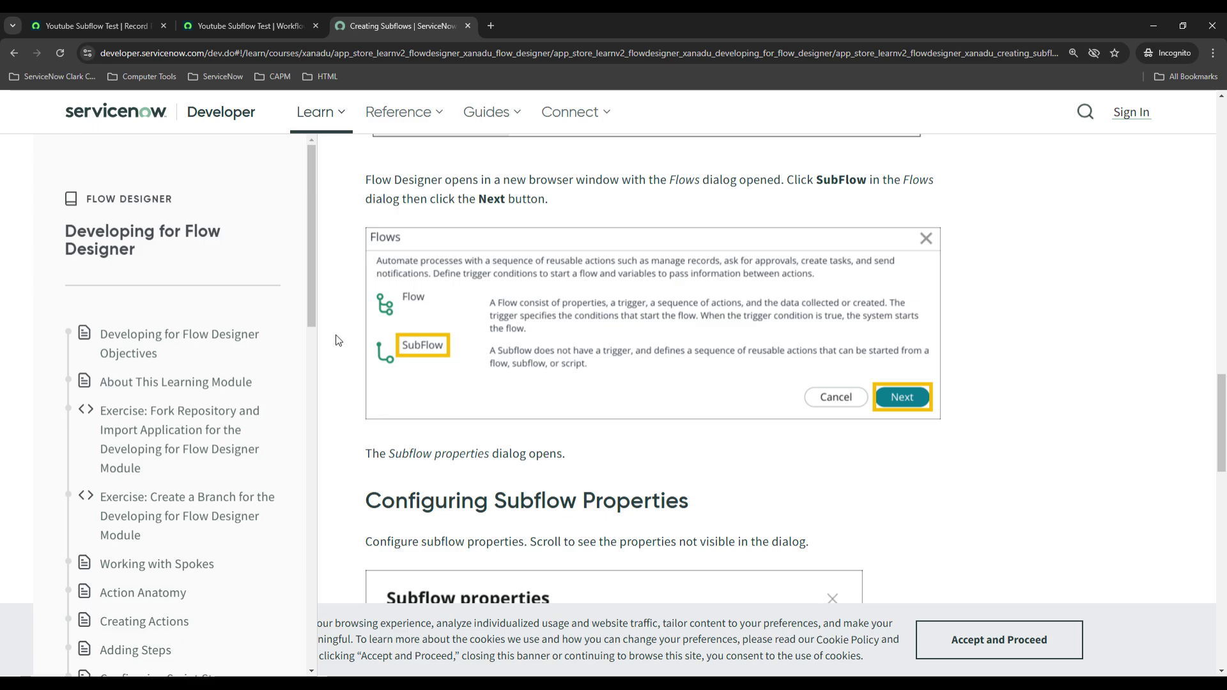
# Leave the docs page and return to the Youtube Subflow Test record producer form
pyautogui.middleClick(331, 329)
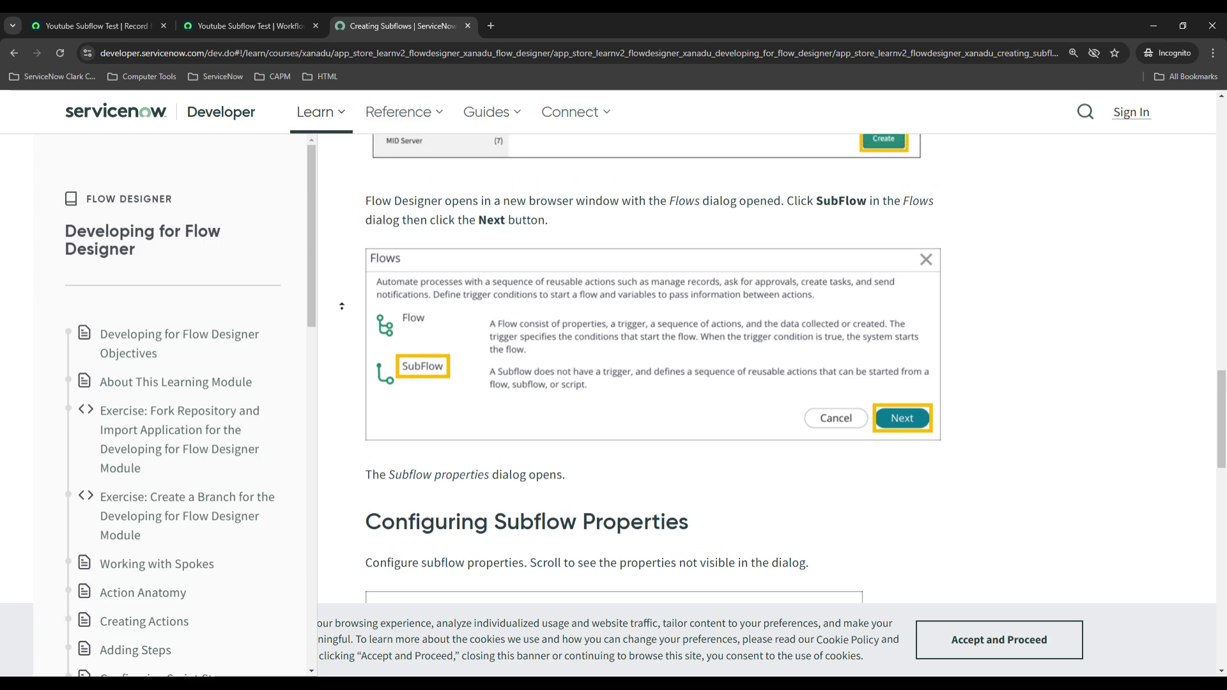
pyautogui.middleClick(336, 321)
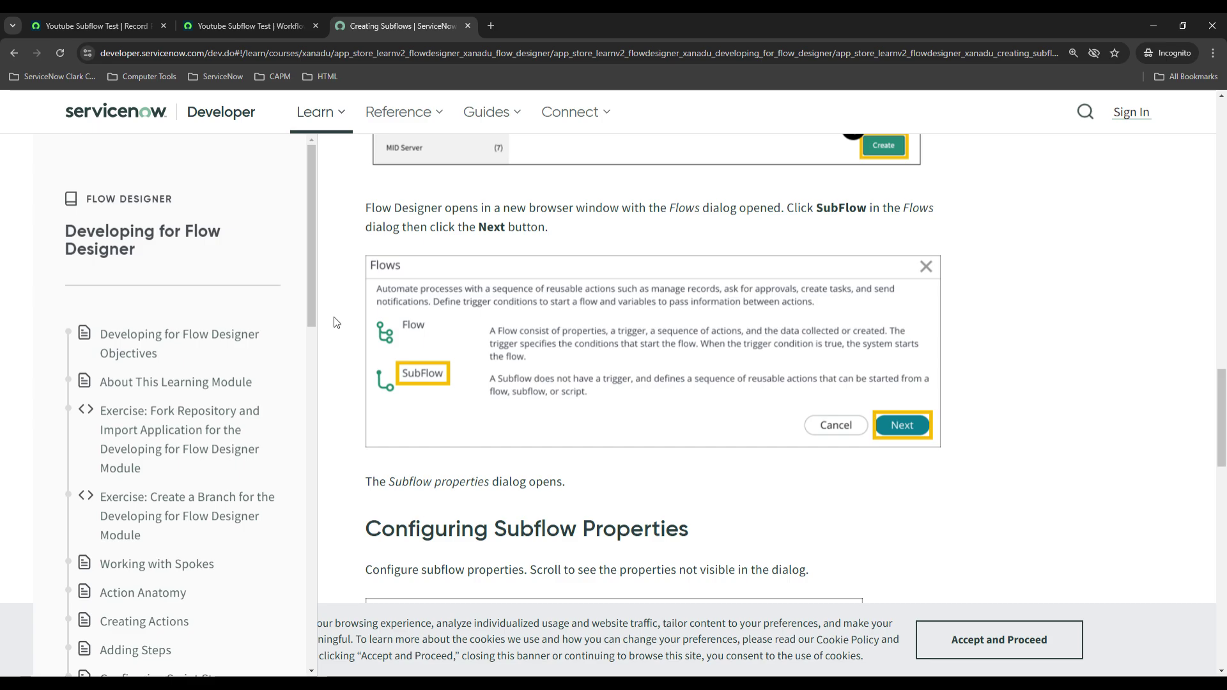
pyautogui.click(89, 17)
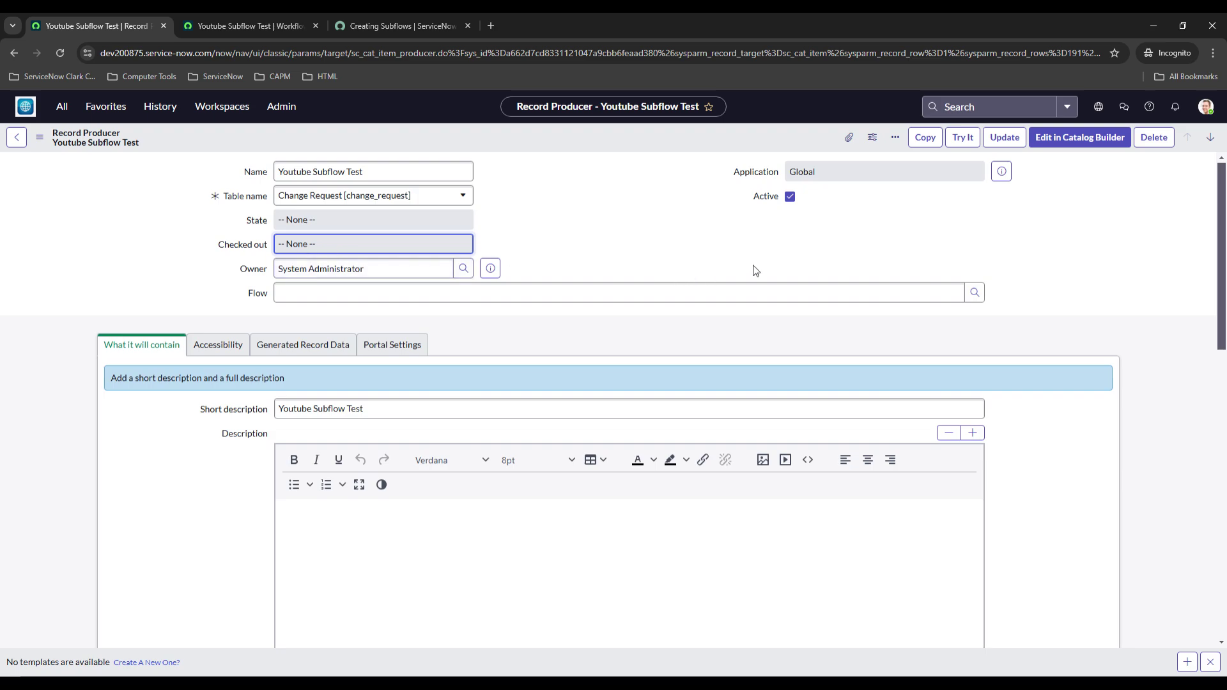
# Preview the Youtube Subflow Test item with Try It and inspect its Server Type choices
pyautogui.click(957, 144)
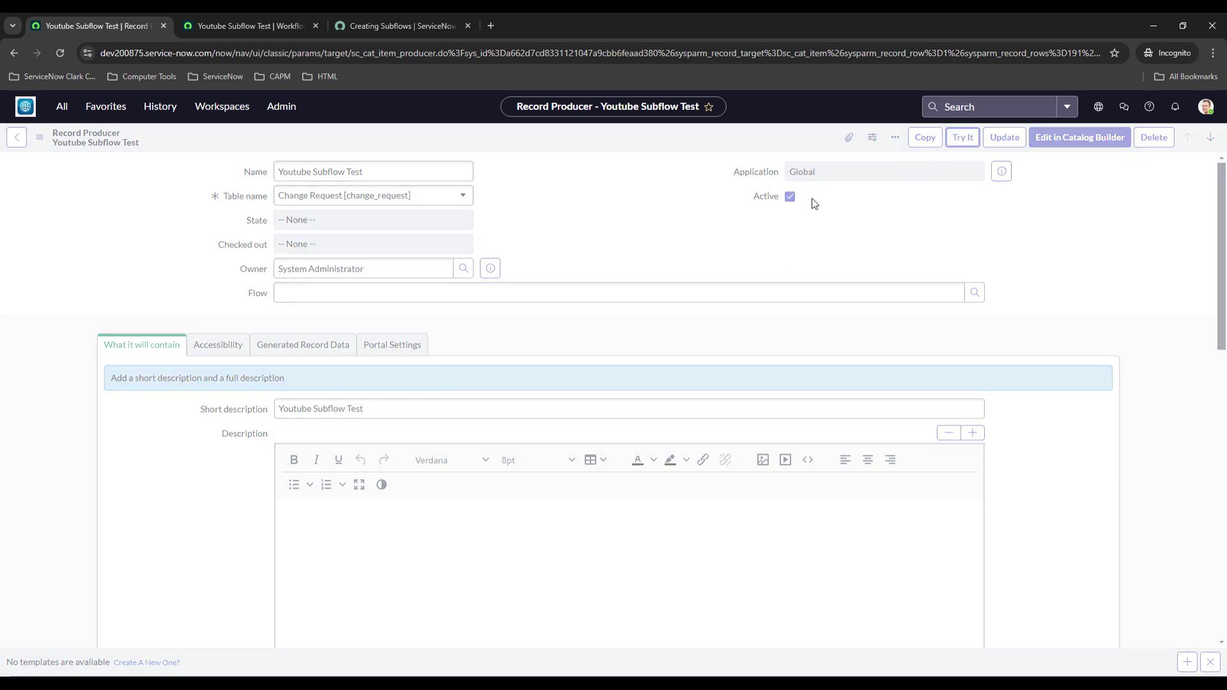
pyautogui.click(235, 321)
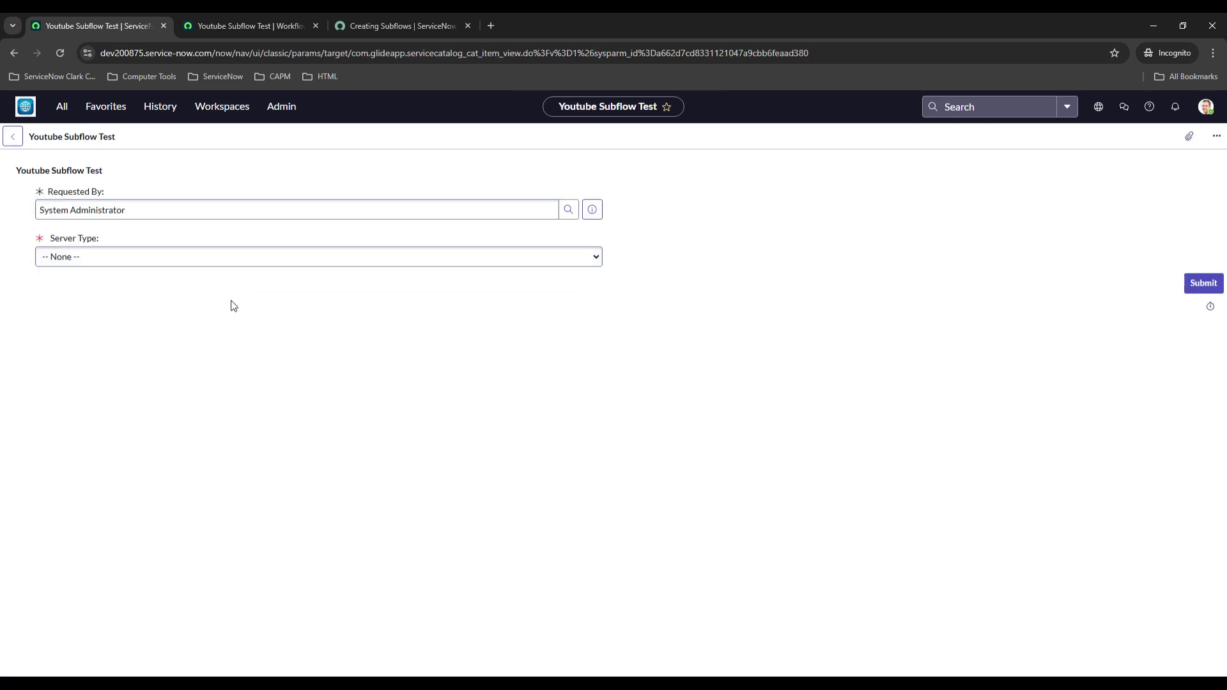
pyautogui.click(183, 258)
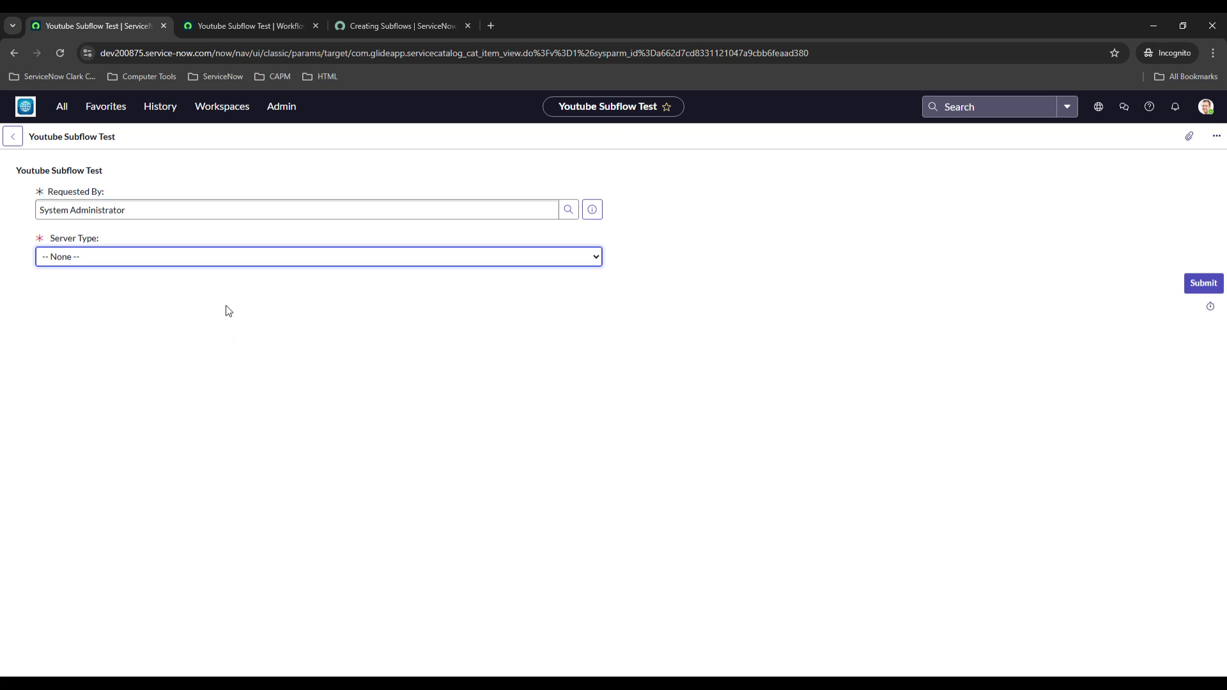
pyautogui.click(230, 367)
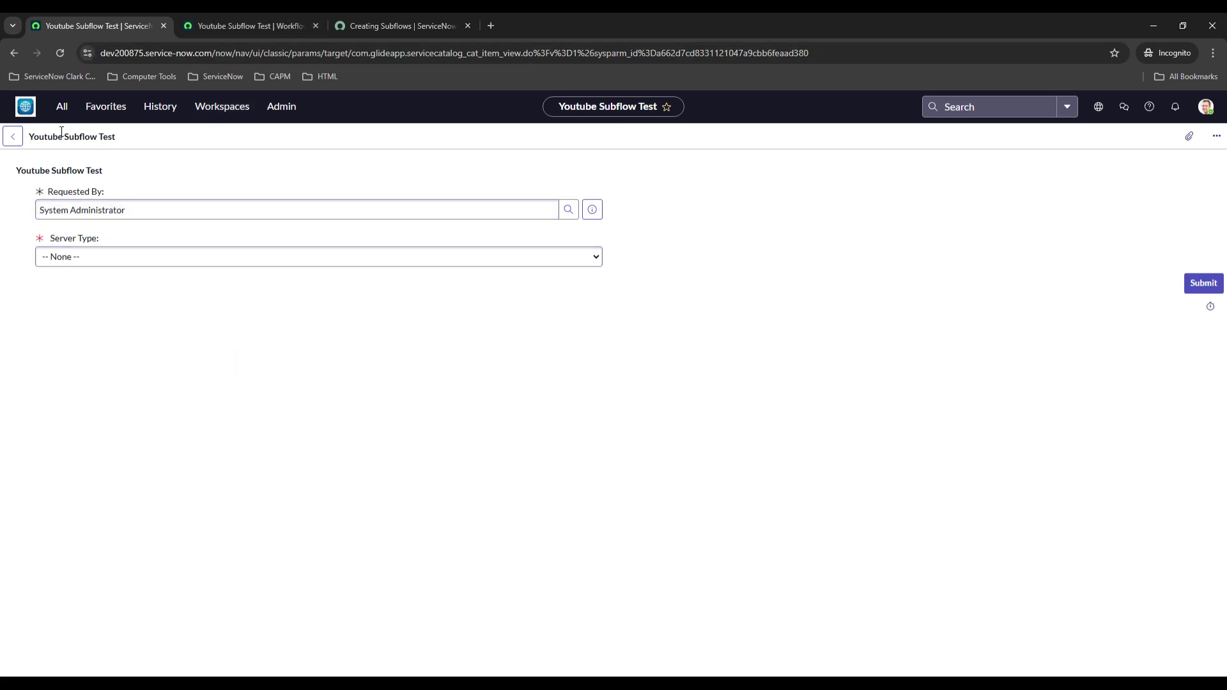
# Go back to the record producer and bring up the Youtube Subflow Test flow
pyautogui.click(14, 55)
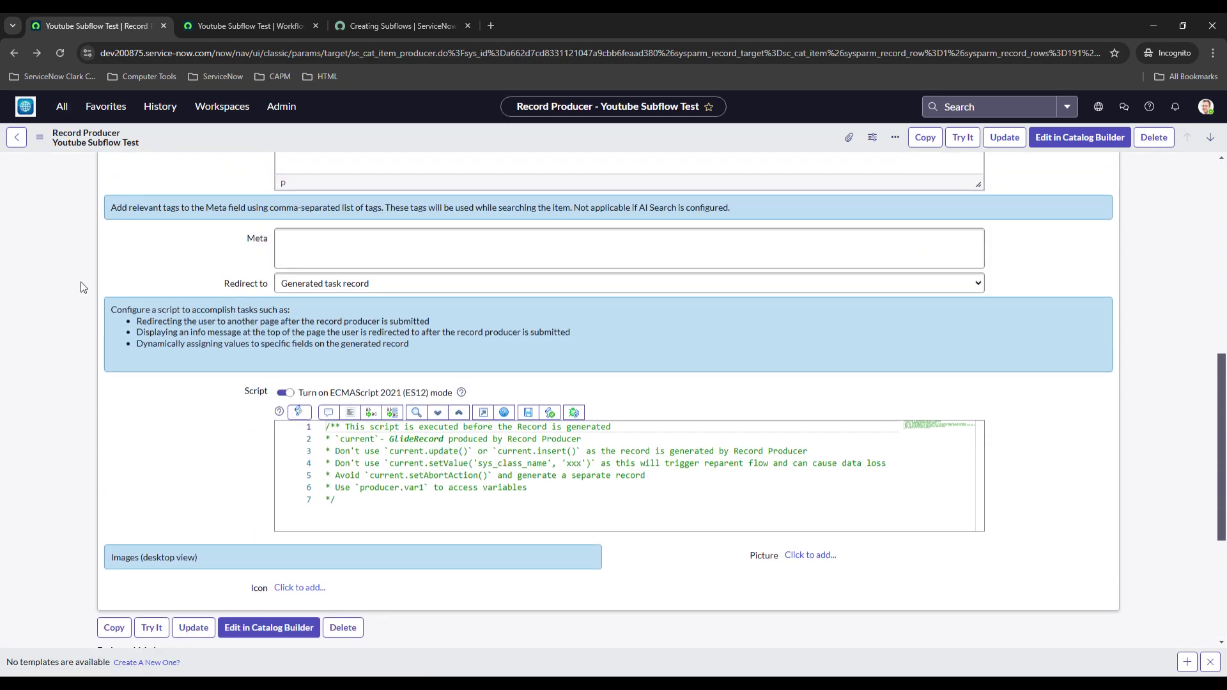
pyautogui.scroll(-10, 80, 287)
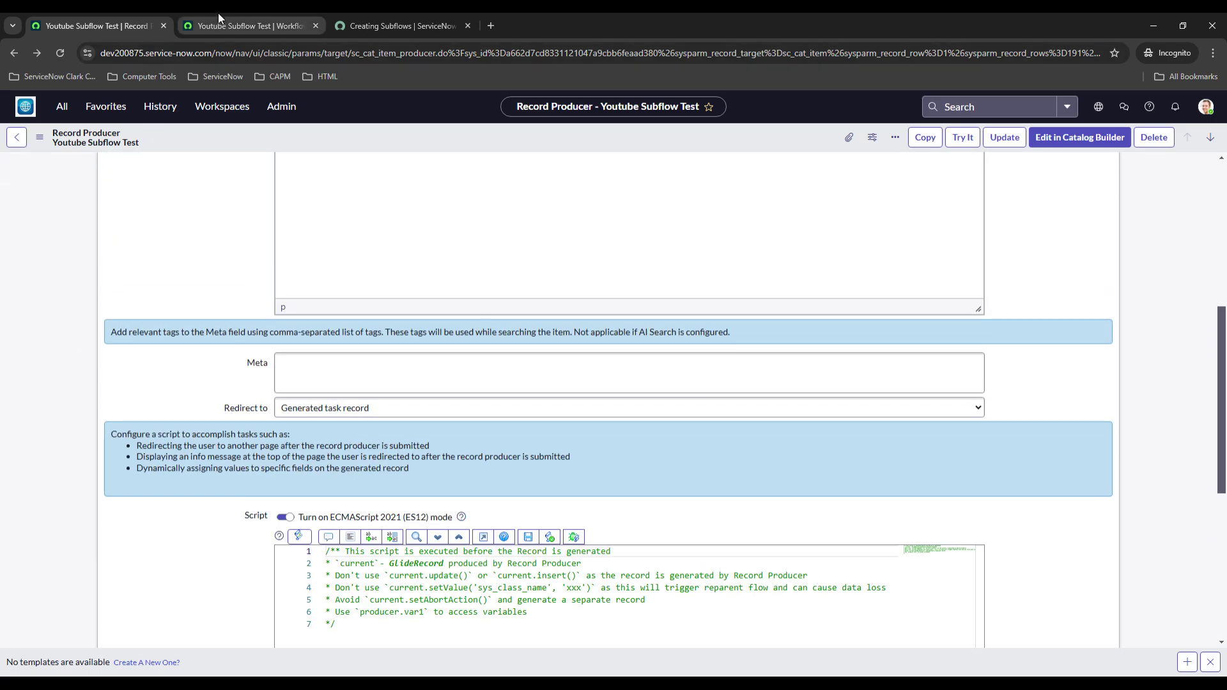
pyautogui.click(217, 18)
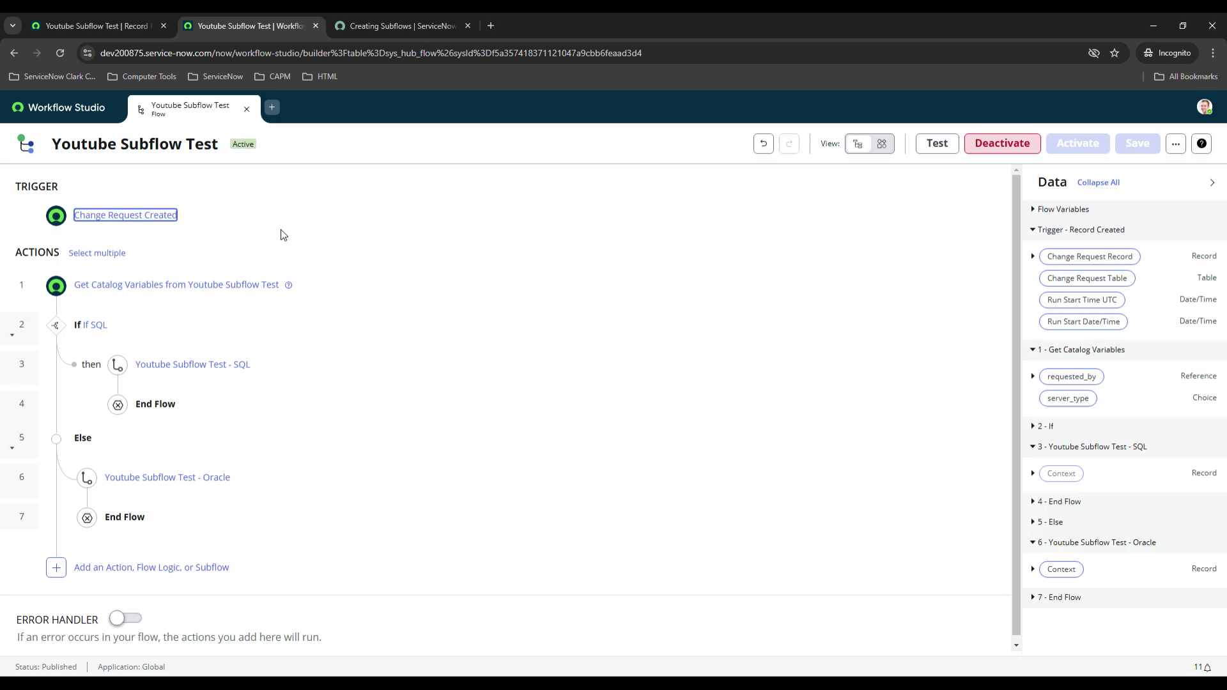
pyautogui.click(232, 231)
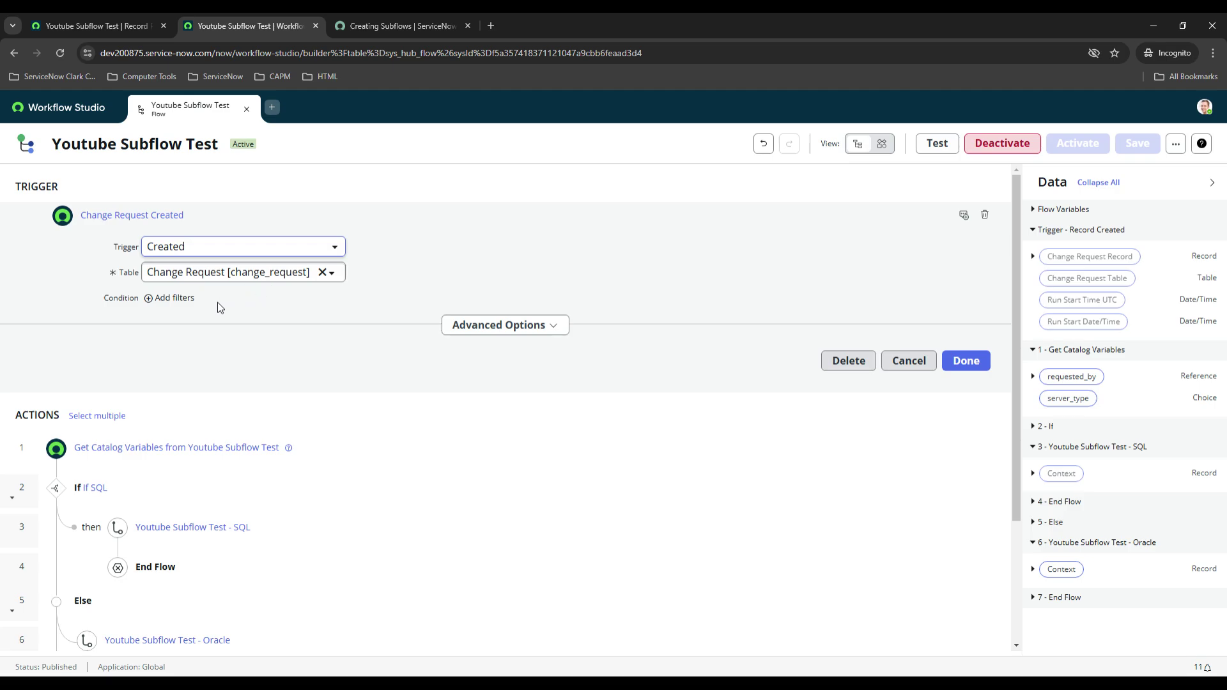
pyautogui.click(173, 300)
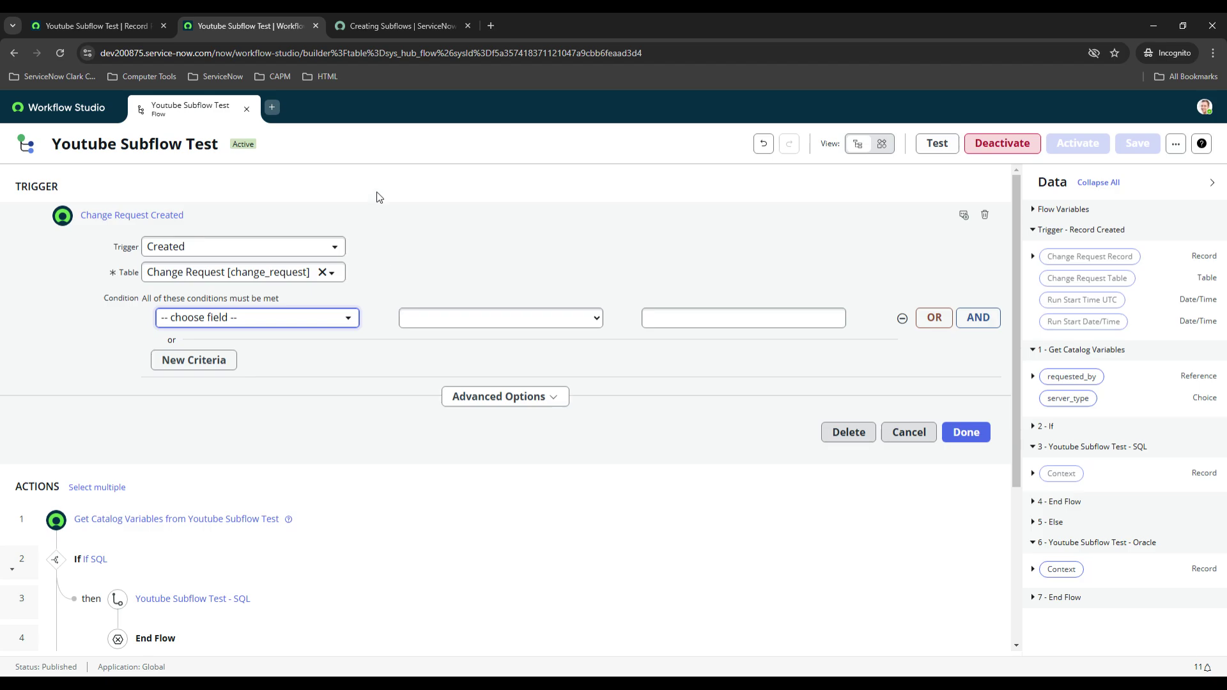
pyautogui.click(102, 26)
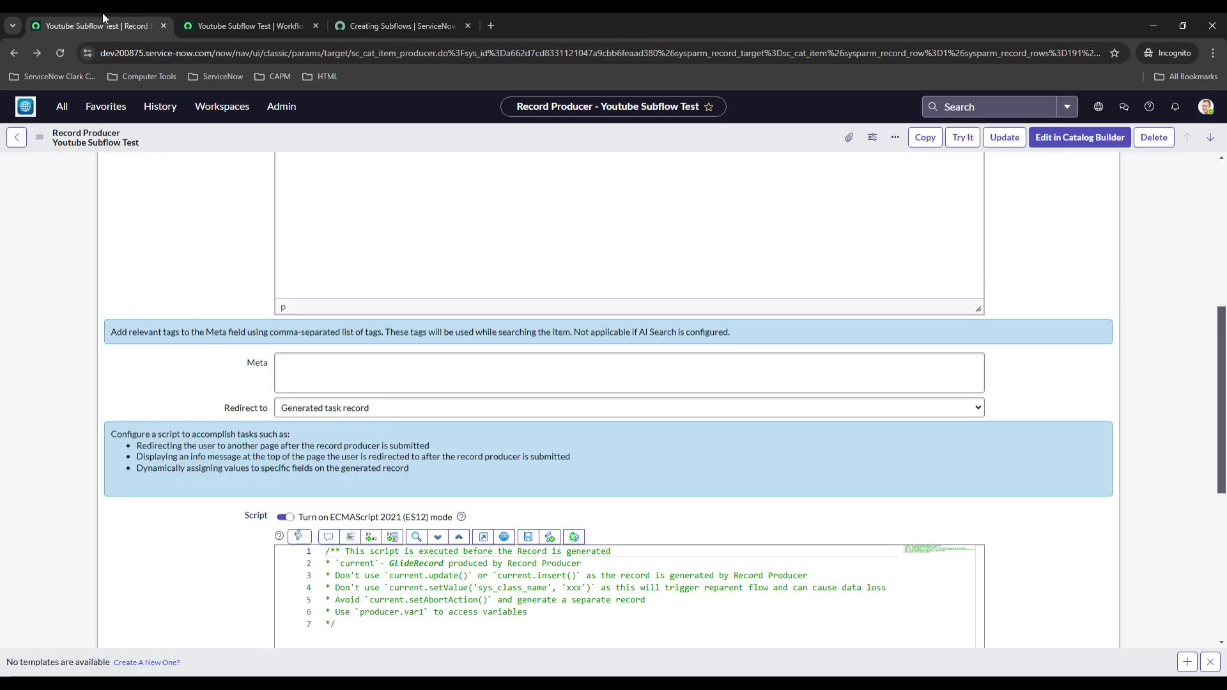
pyautogui.click(245, 23)
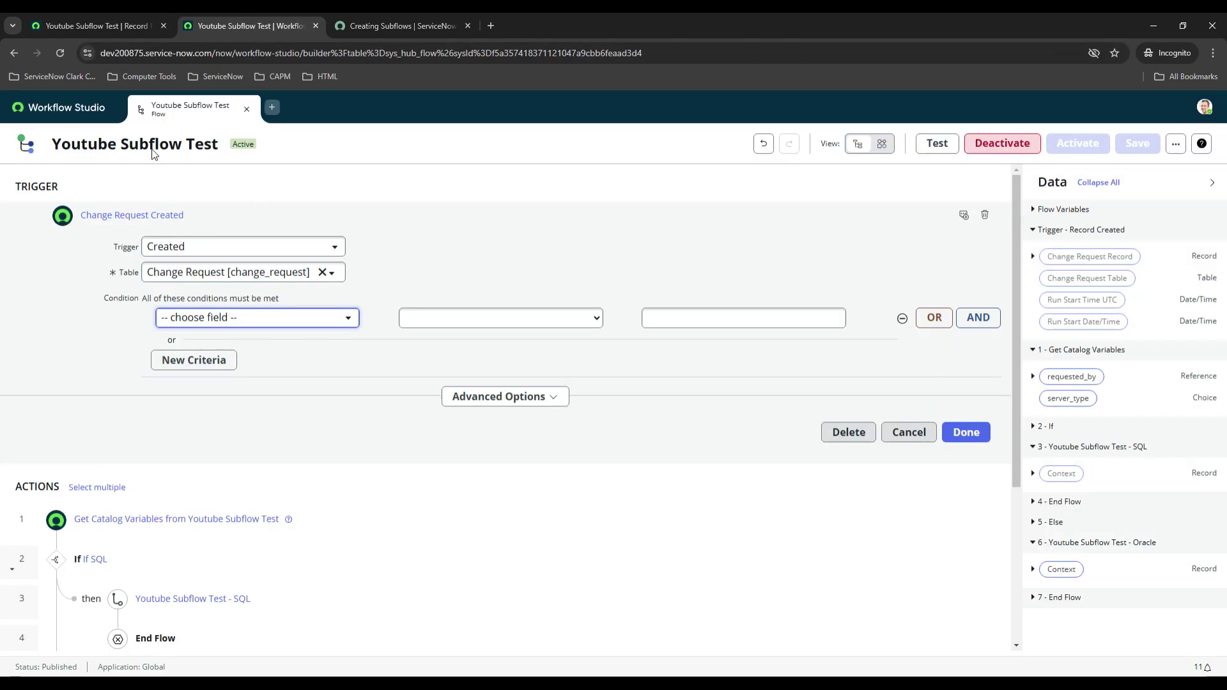
pyautogui.click(105, 24)
pyautogui.scroll(-3, 150, 365)
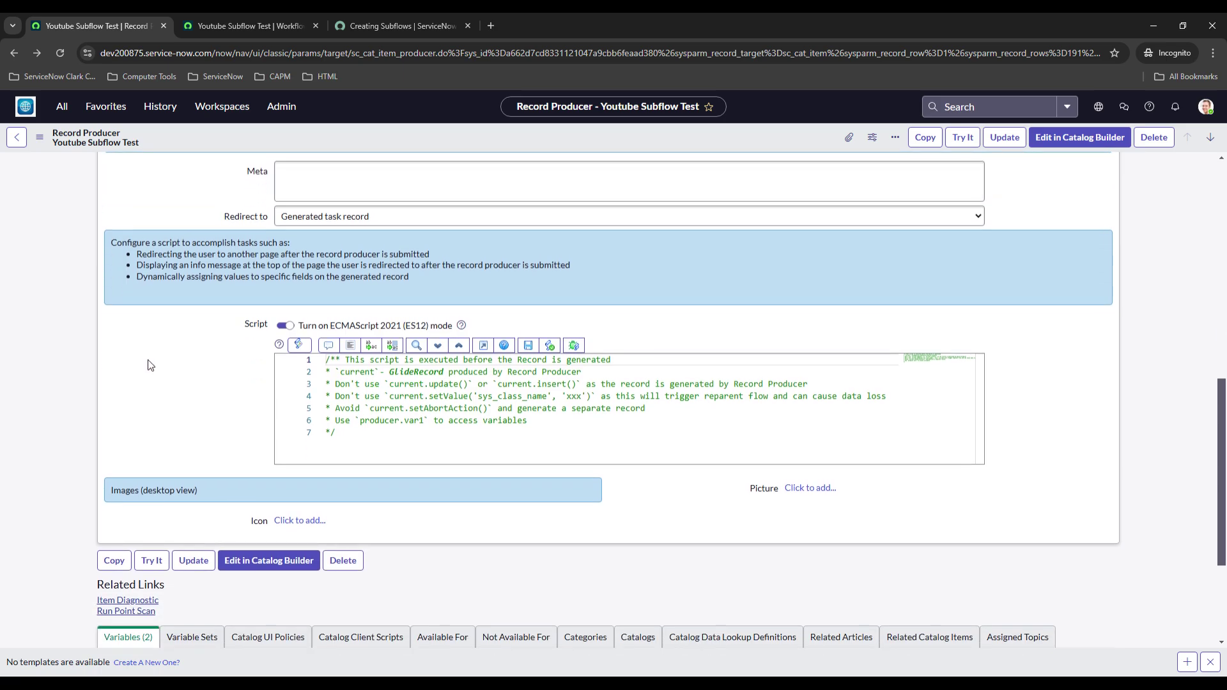
pyautogui.scroll(10, 150, 365)
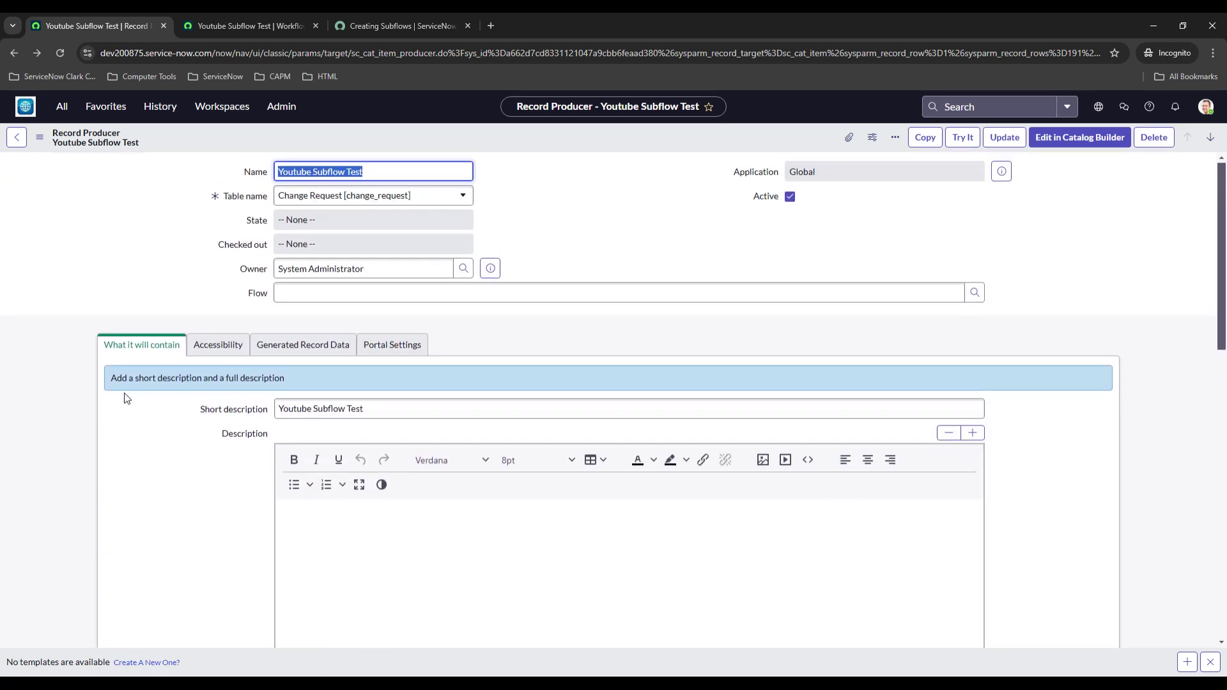
pyautogui.click(404, 409)
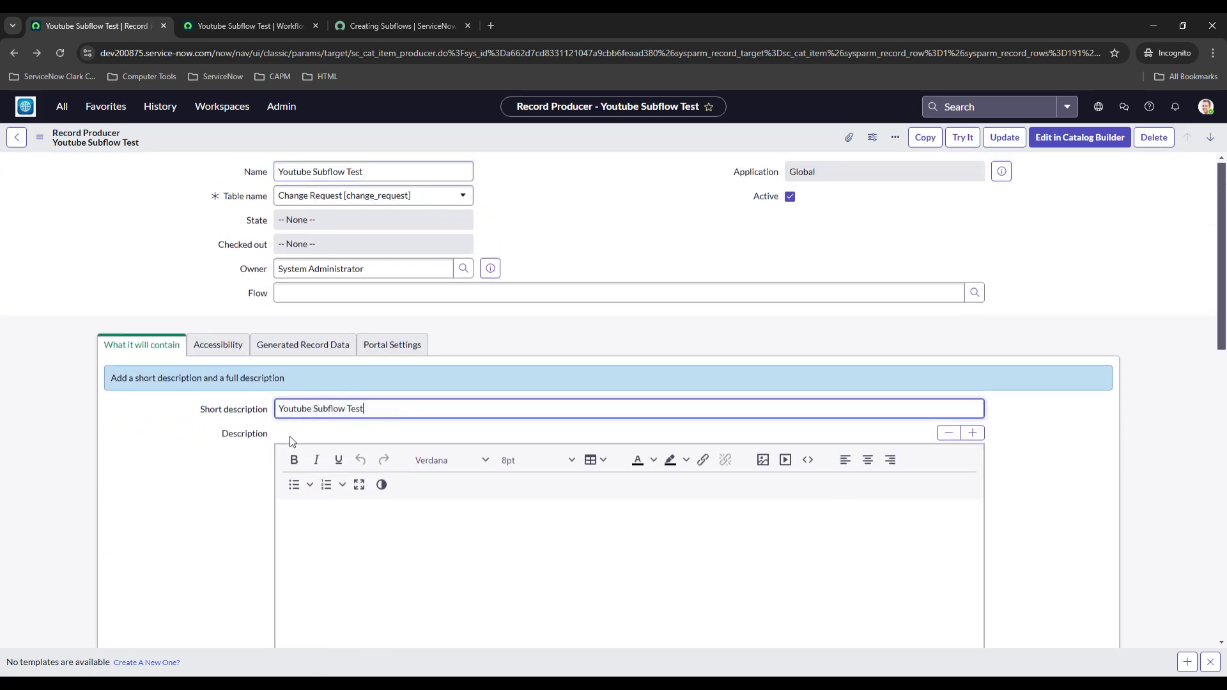
pyautogui.click(255, 12)
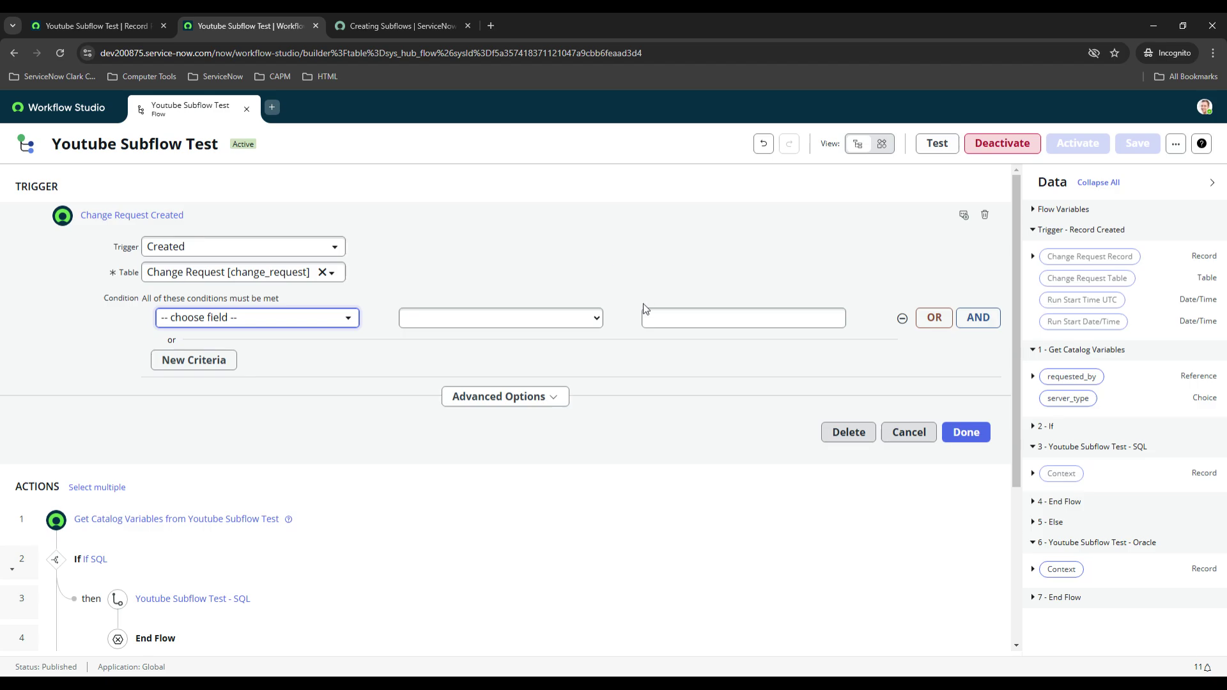
pyautogui.click(901, 318)
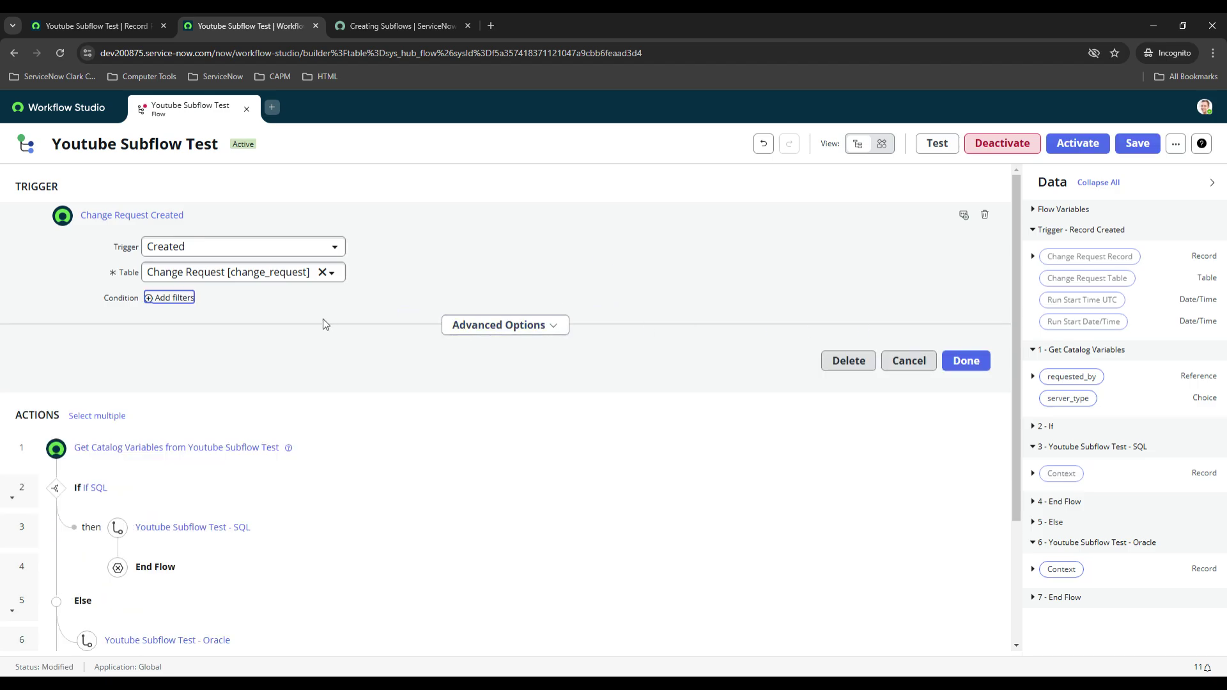
pyautogui.click(908, 361)
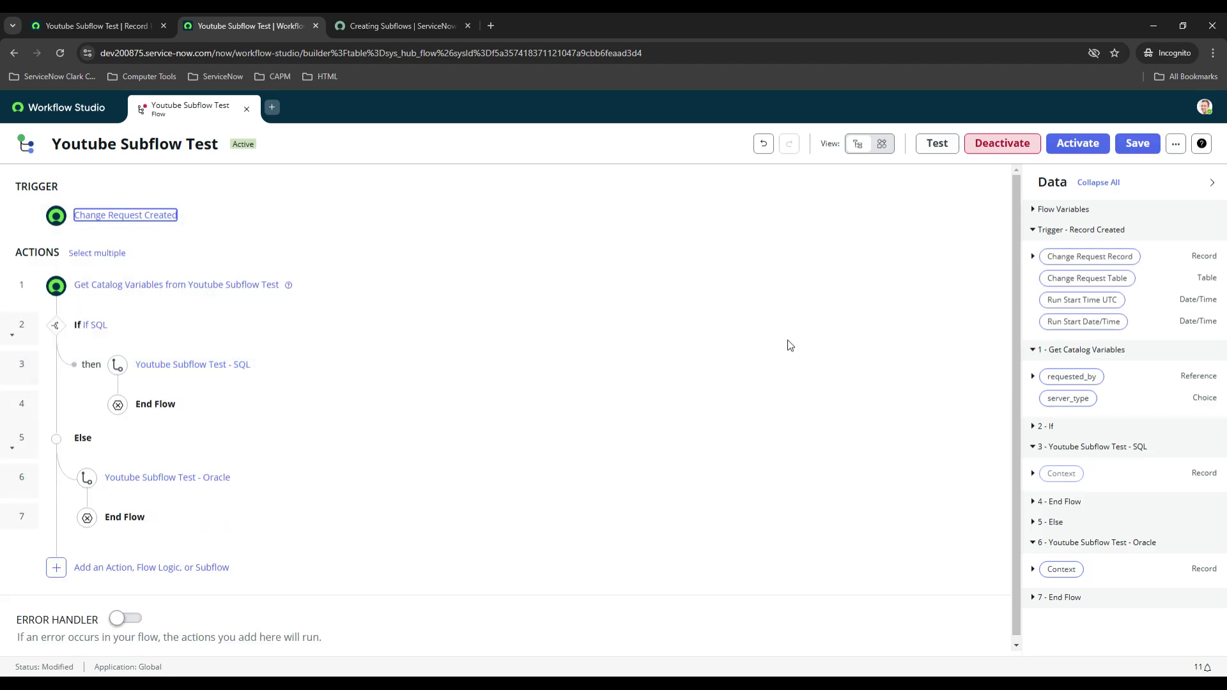
pyautogui.click(368, 301)
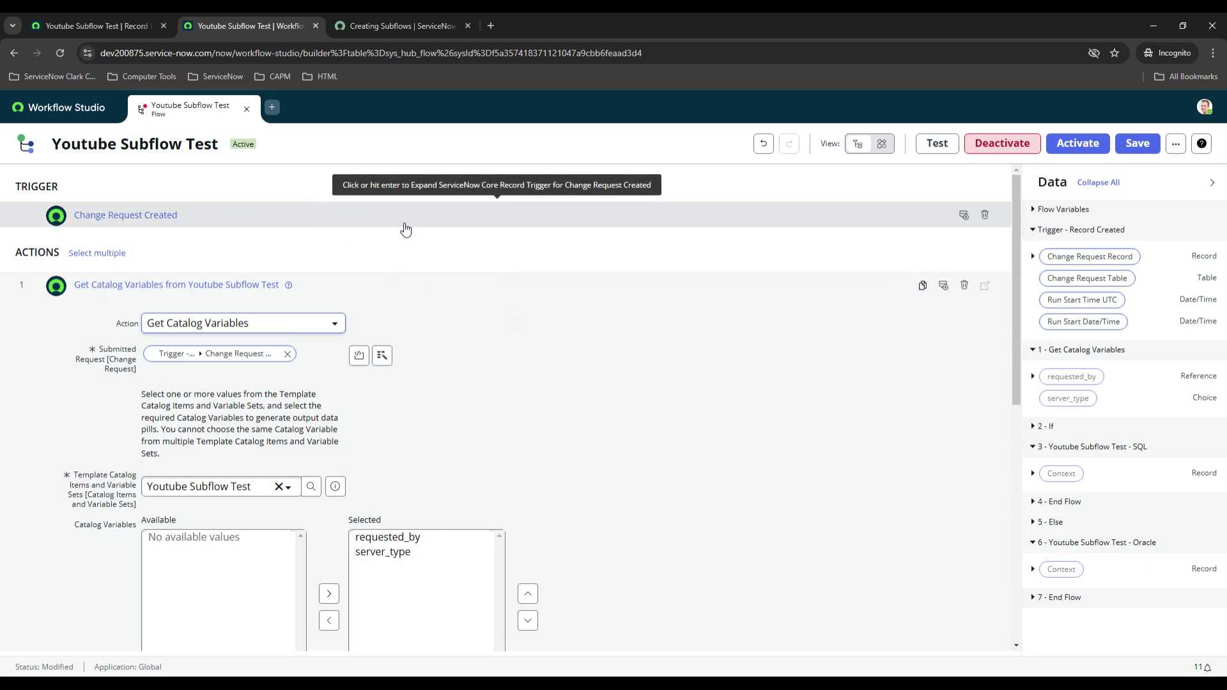
# Check the record producer form, then close the Get Catalog Variables step unchanged
pyautogui.scroll(-2, 449, 386)
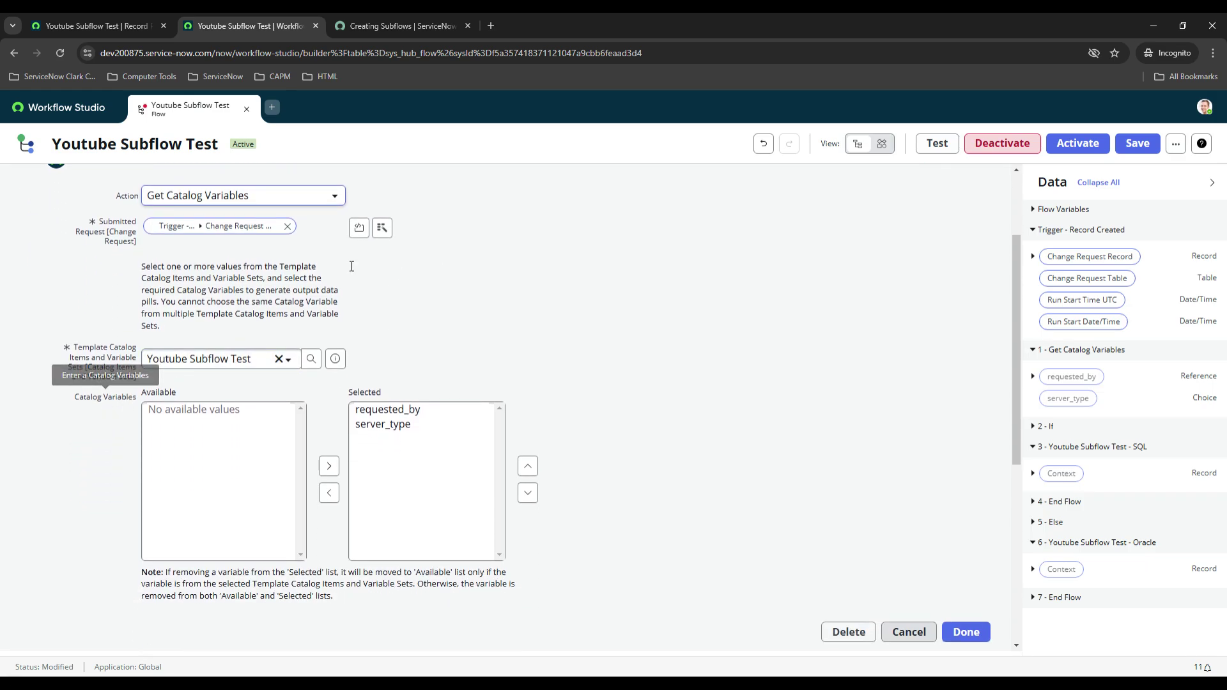
pyautogui.click(119, 23)
pyautogui.click(244, 19)
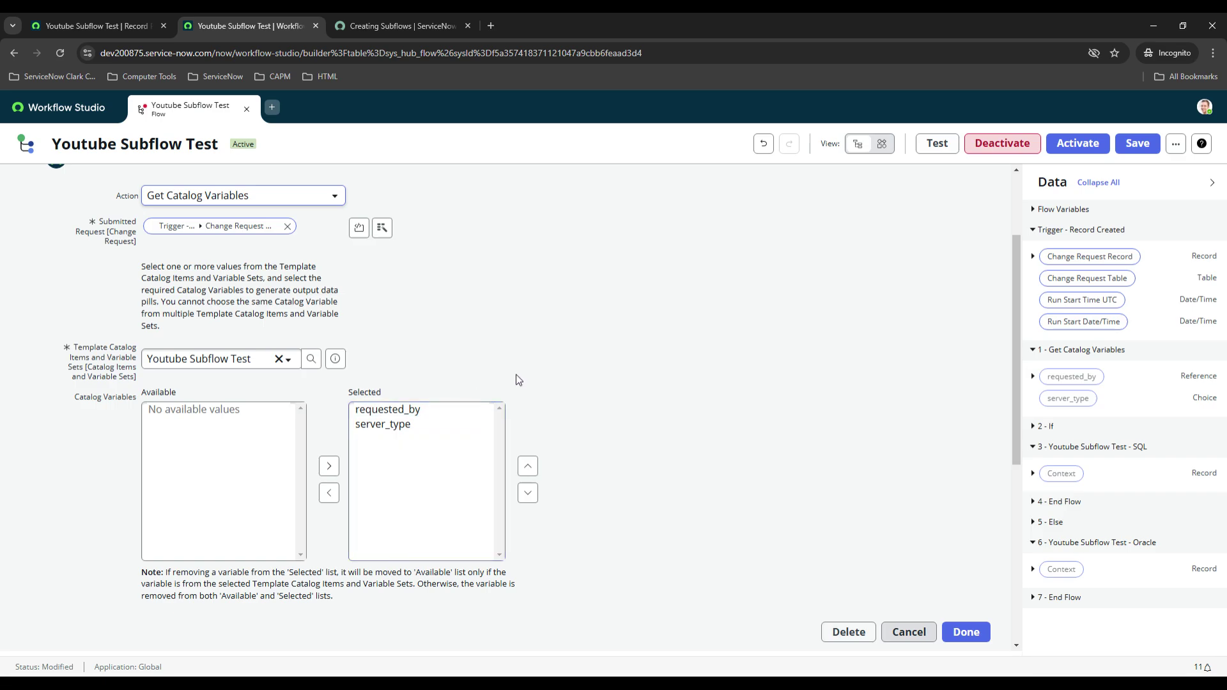
pyautogui.scroll(-1, 588, 345)
pyautogui.click(907, 568)
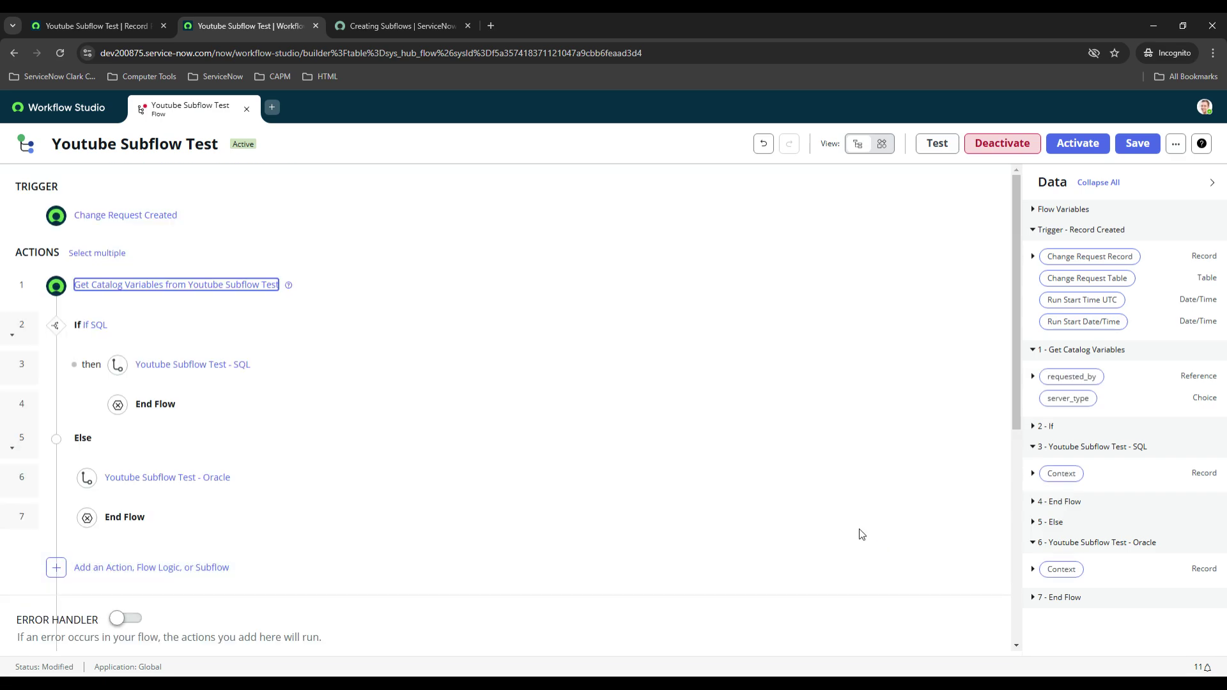
# Label the If step 'If SQL' with condition server_type is SQL
pyautogui.click(186, 329)
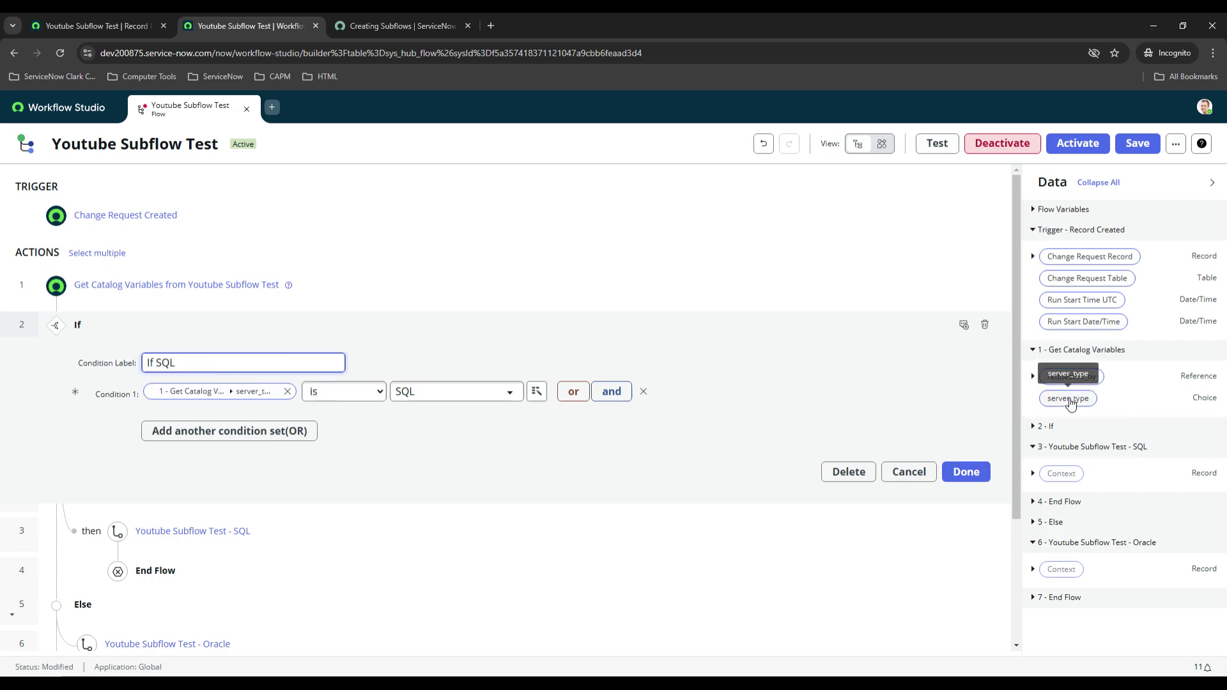
pyautogui.click(424, 392)
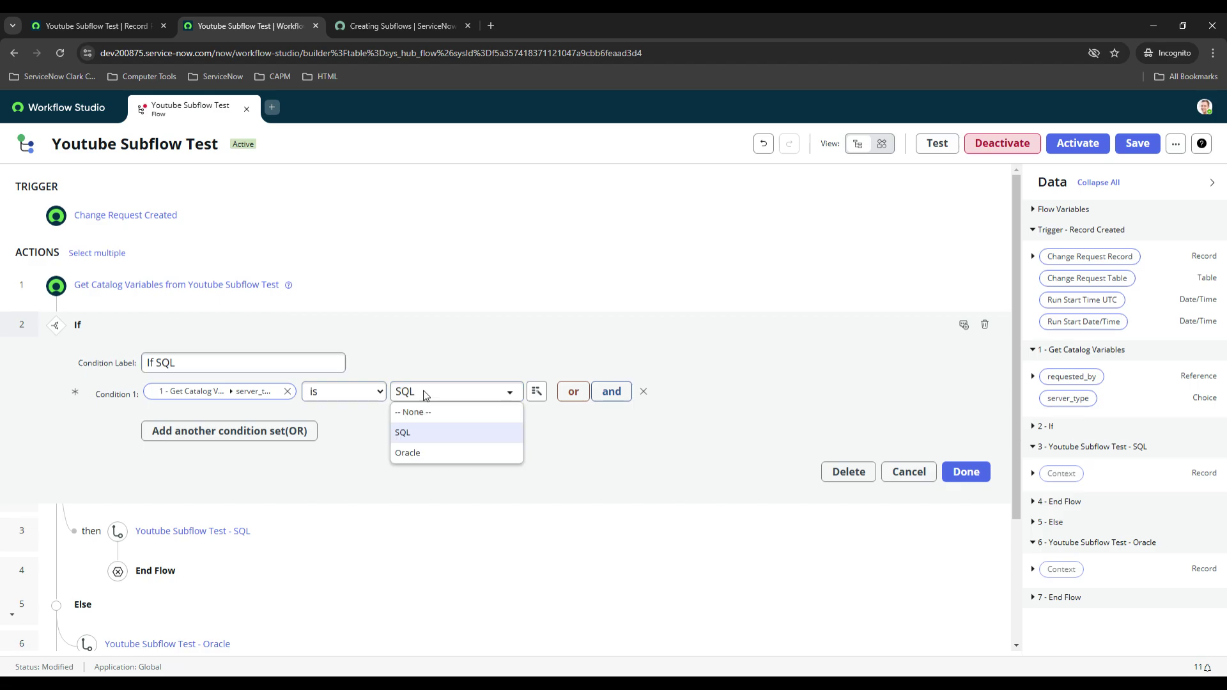
pyautogui.click(464, 352)
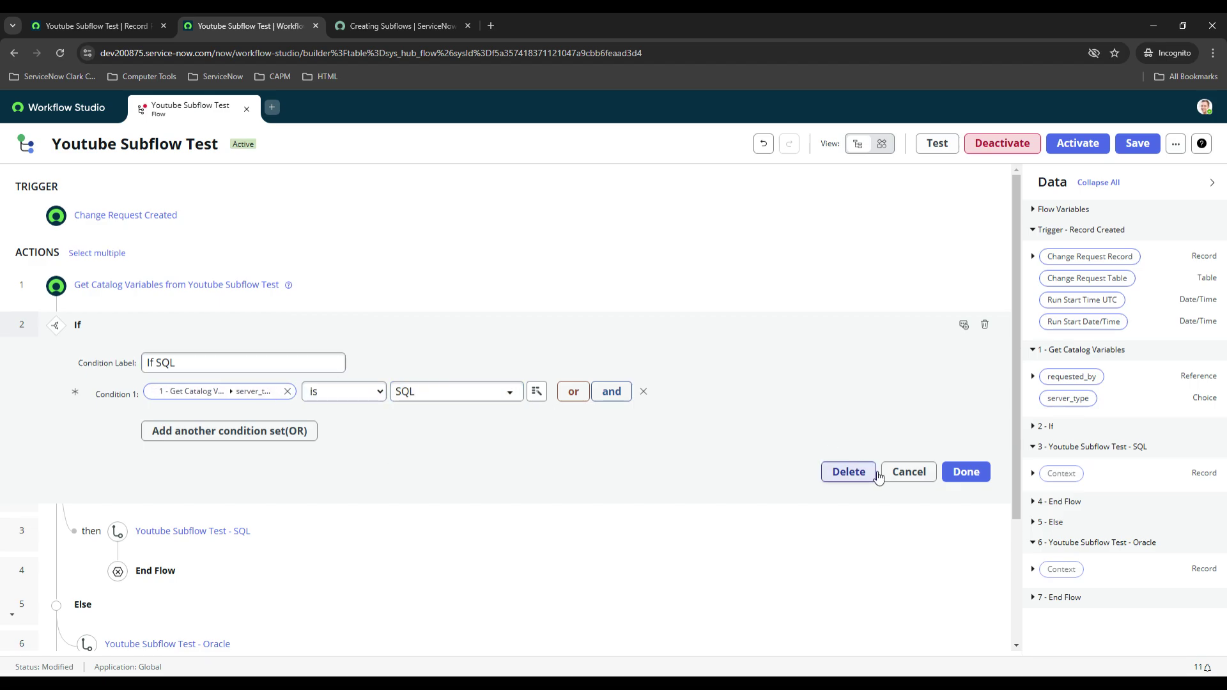
pyautogui.click(909, 472)
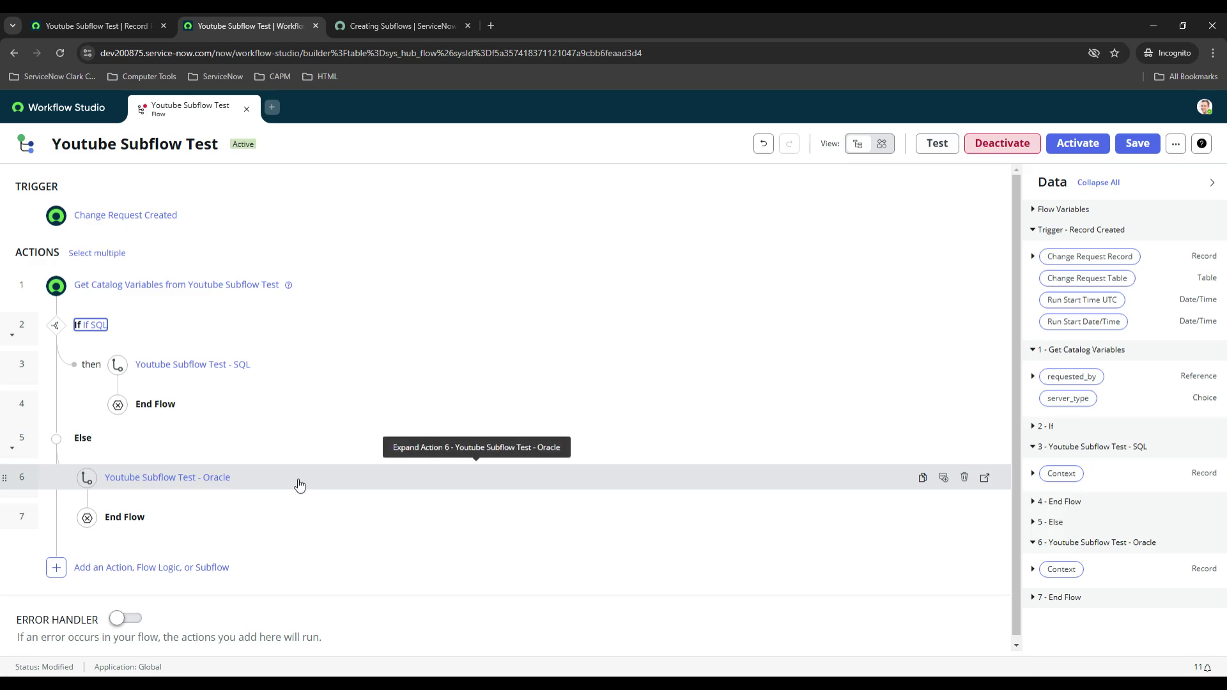
# Open the Youtube Subflow Test - Oracle and Youtube Subflow Test - SQL subflows from the Subflows list
pyautogui.click(90, 114)
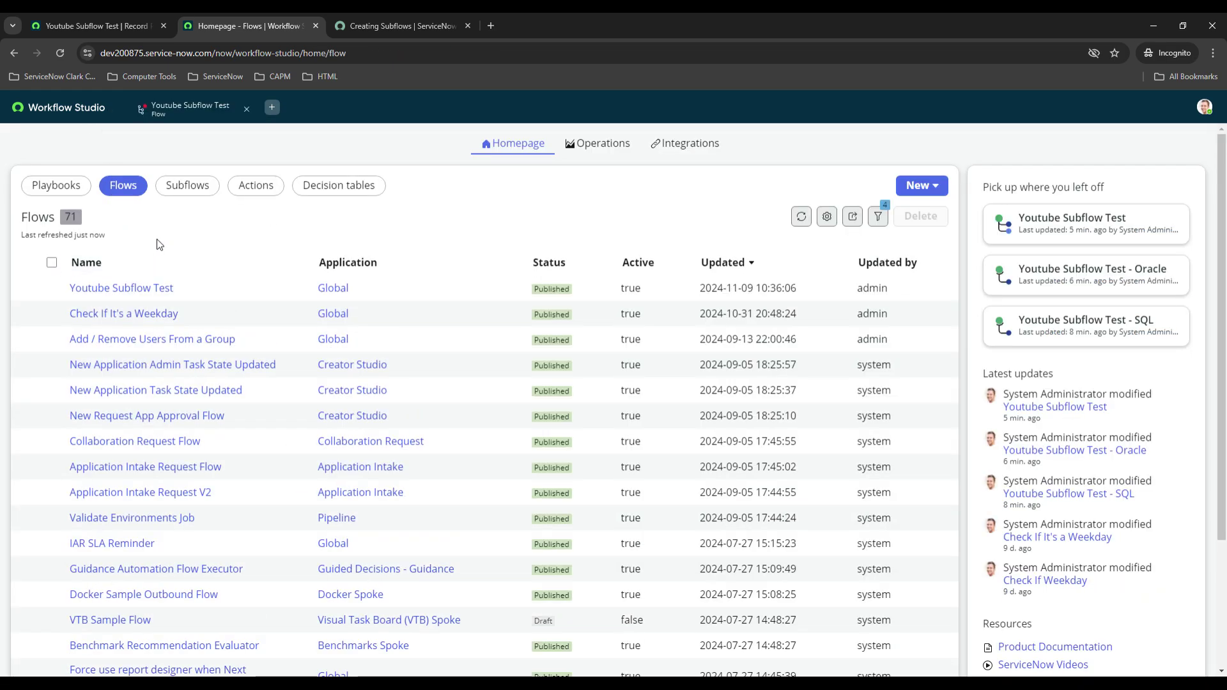
pyautogui.click(187, 186)
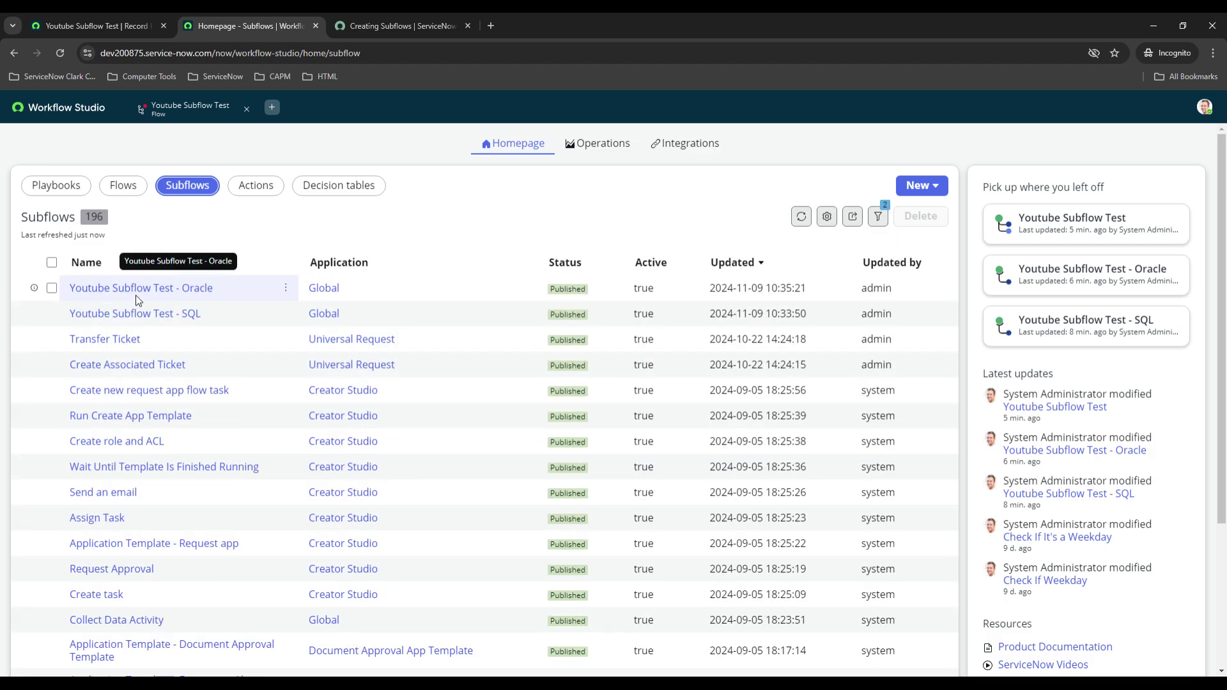
pyautogui.click(137, 295)
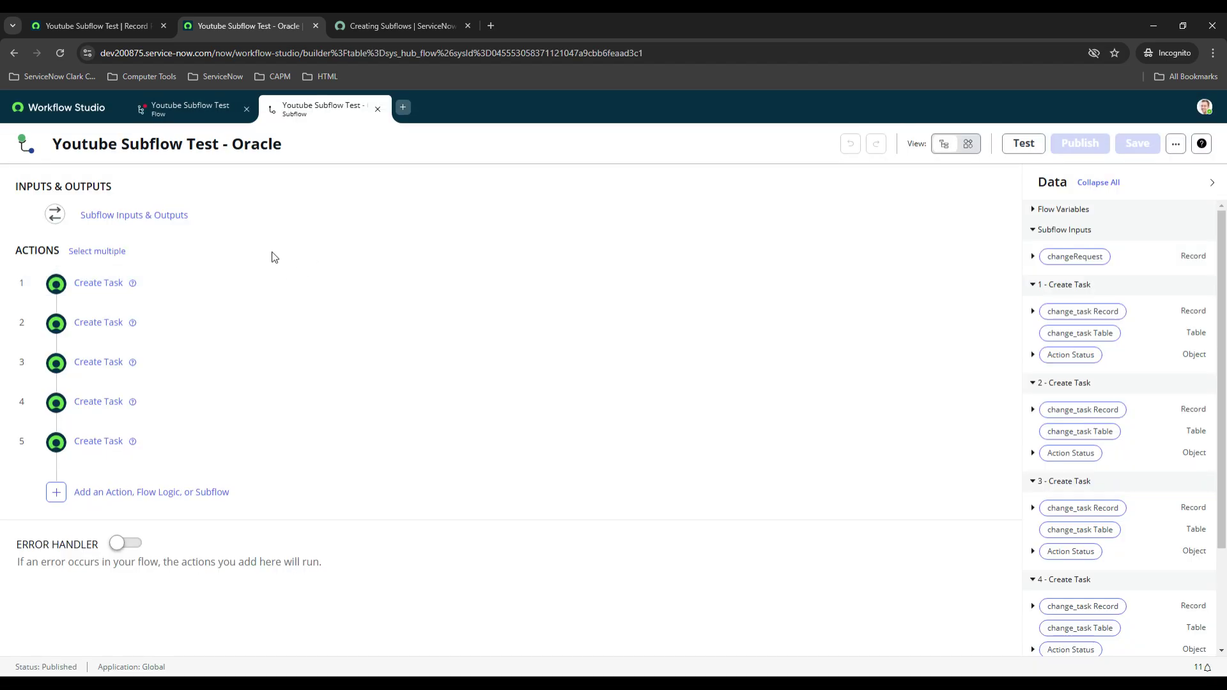
pyautogui.click(226, 113)
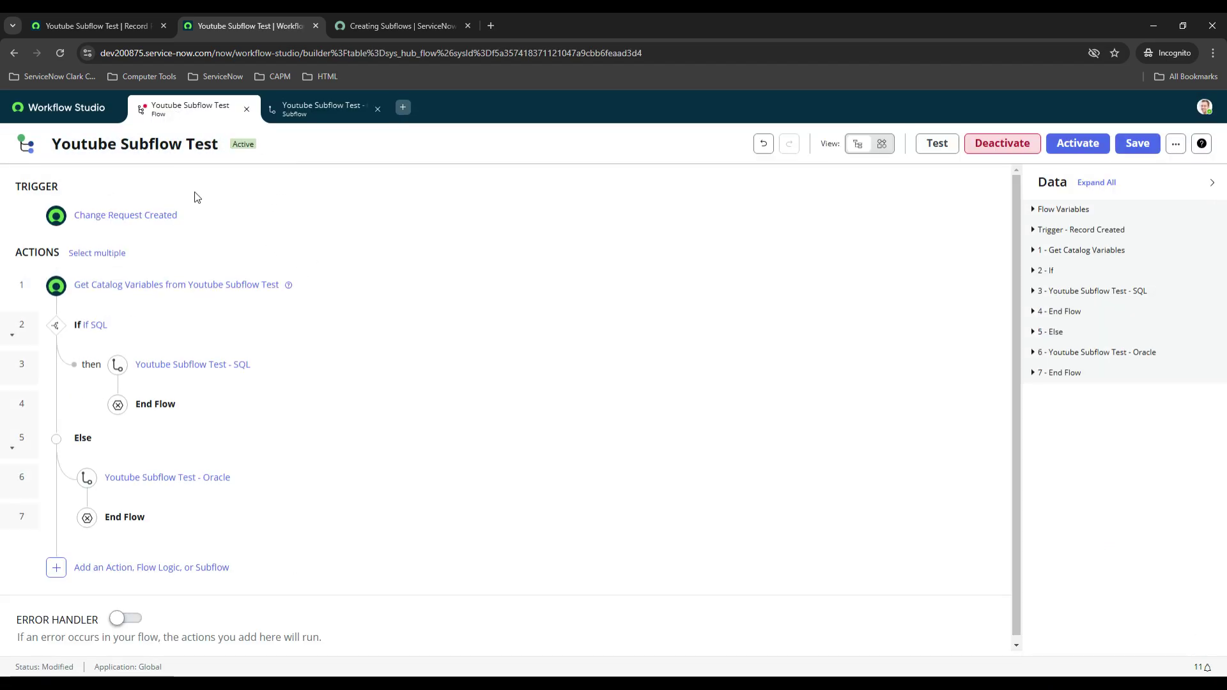
pyautogui.click(76, 112)
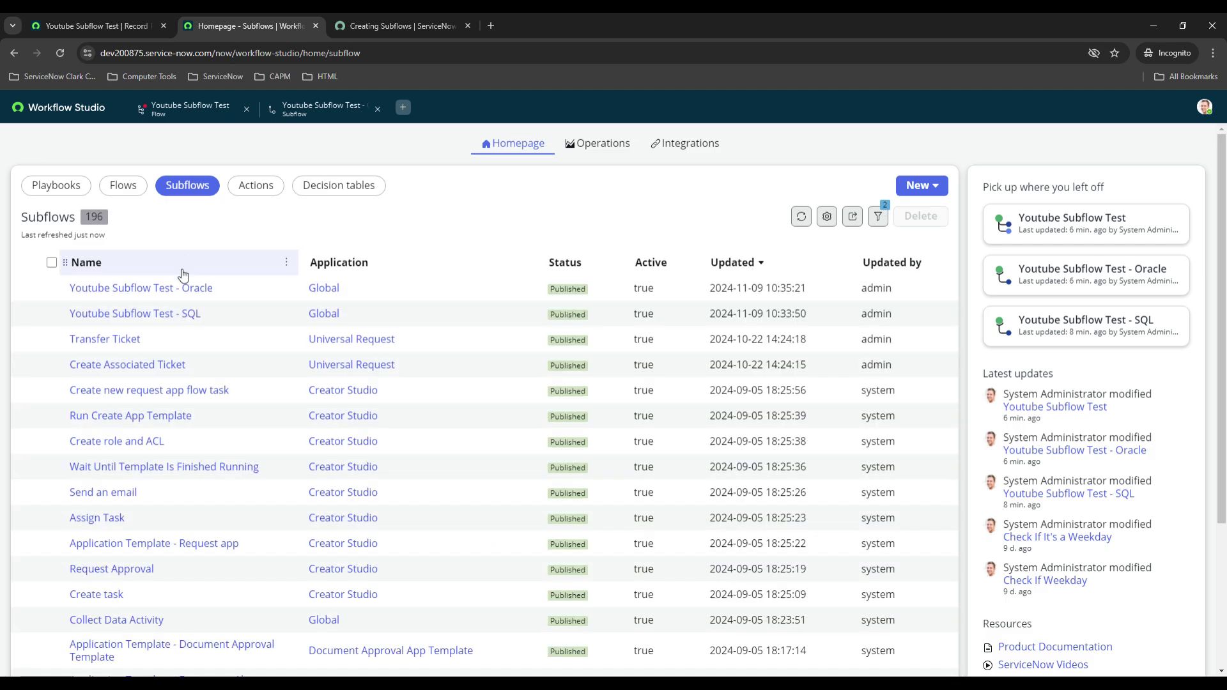
pyautogui.click(174, 314)
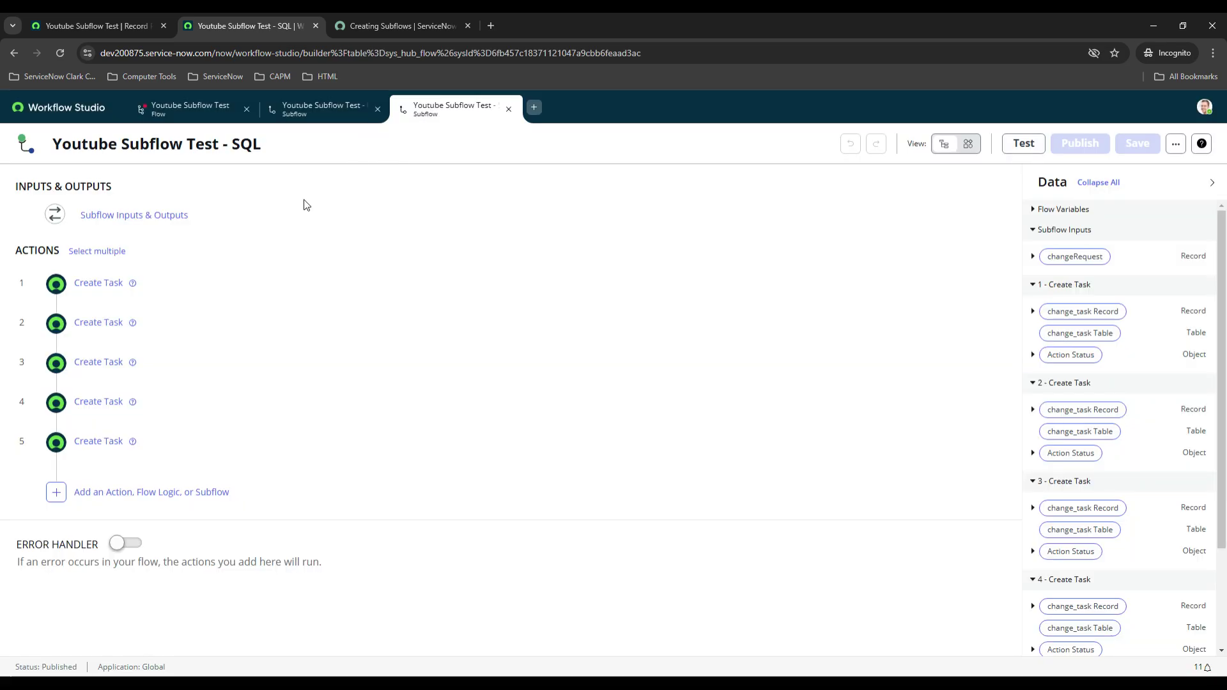
# Show the SQL subflow's inputs, then expand the main flow's SQL subflow step with its changeRequest input
pyautogui.click(167, 215)
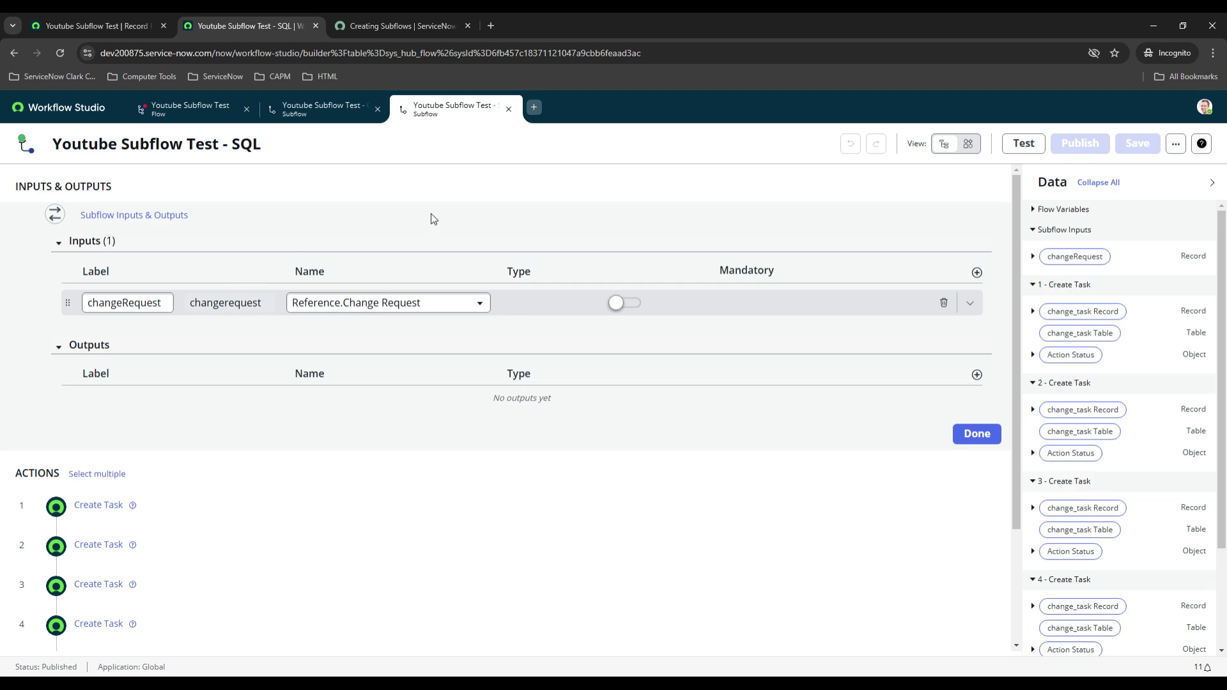
pyautogui.click(171, 110)
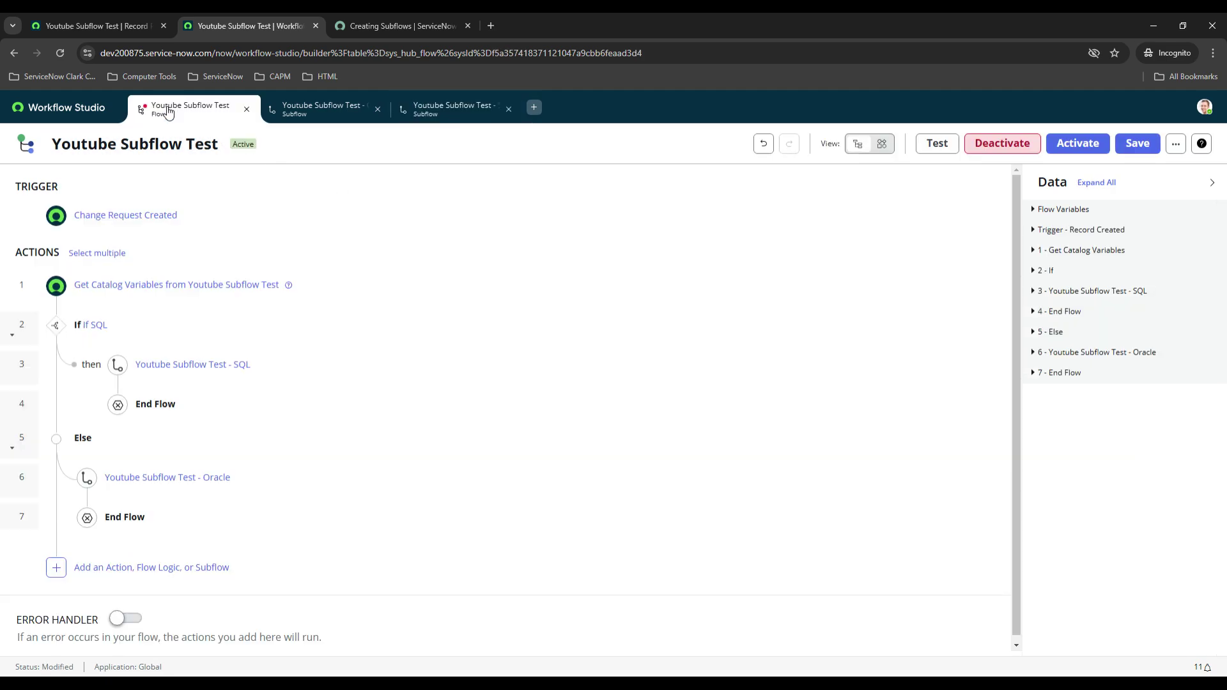
pyautogui.click(351, 365)
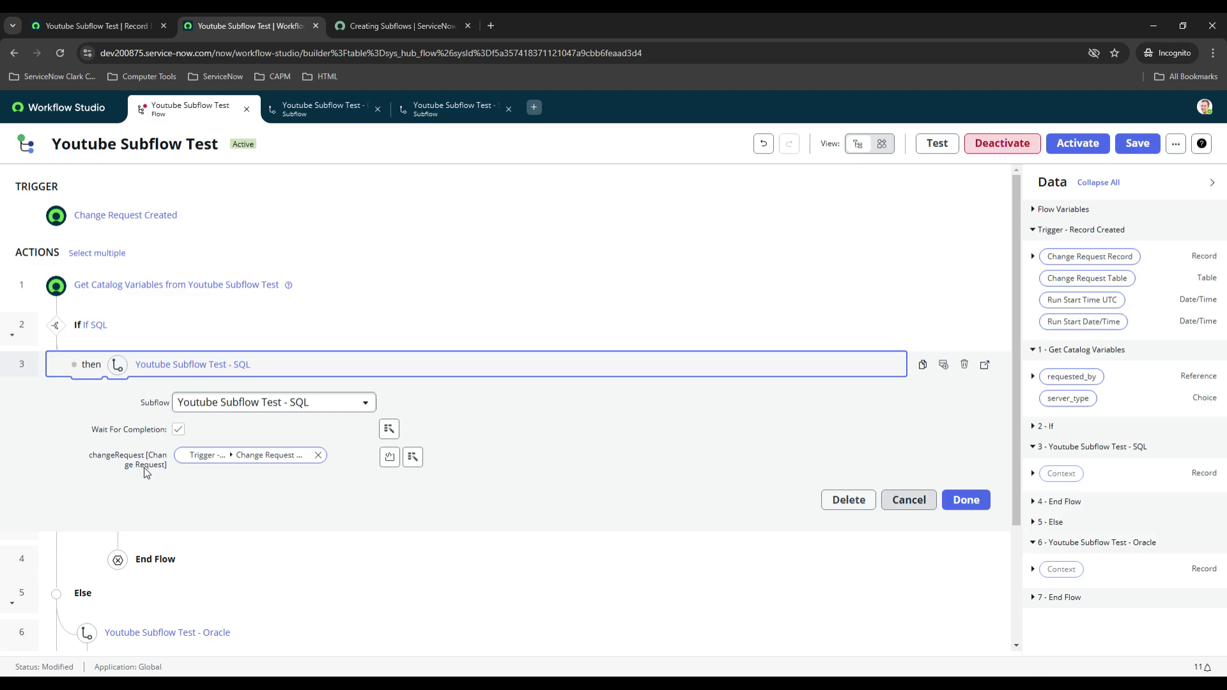
# Compare the subflow tabs and expand Flow Variables and all sections of the main flow's Data panel
pyautogui.click(322, 108)
pyautogui.click(470, 122)
pyautogui.scroll(3, 319, 299)
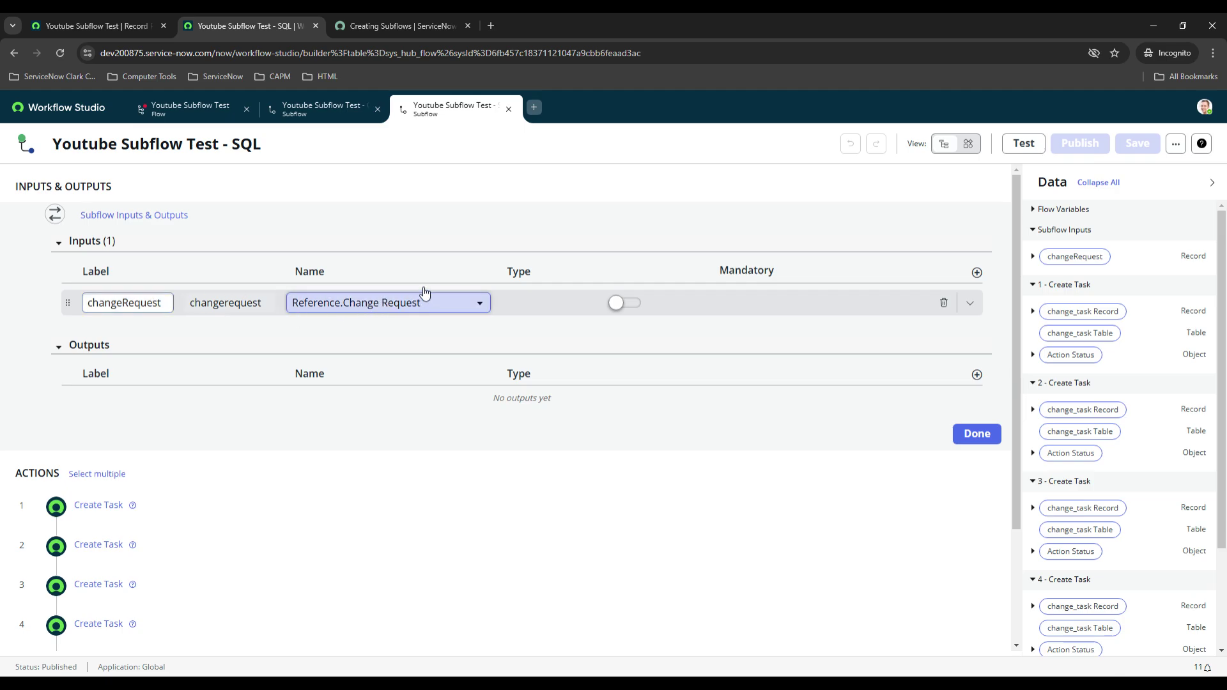
pyautogui.click(295, 113)
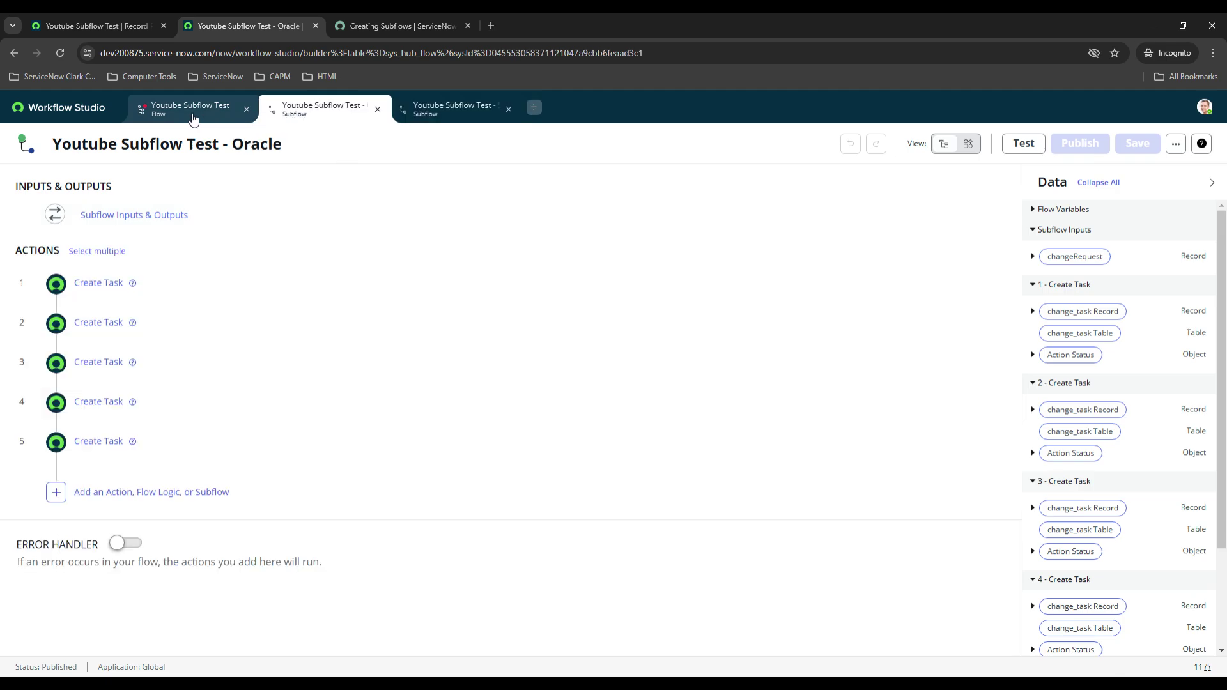
pyautogui.click(190, 115)
pyautogui.scroll(2, 448, 392)
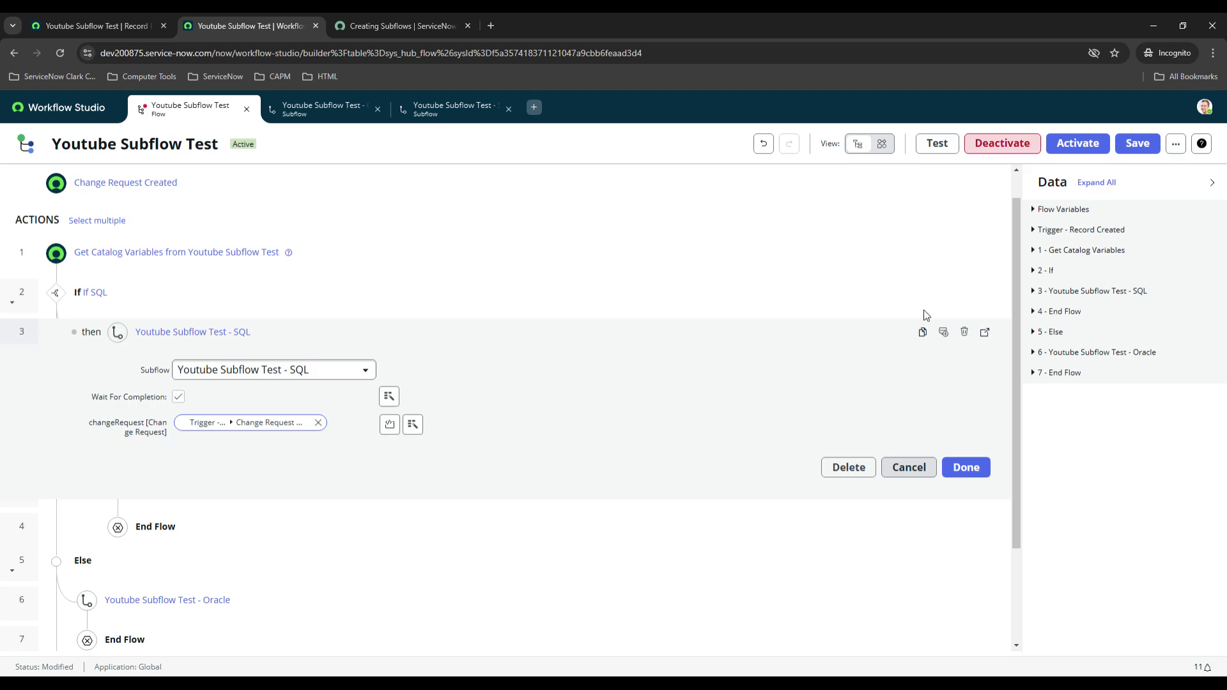
pyautogui.scroll(1, 926, 314)
pyautogui.click(1035, 211)
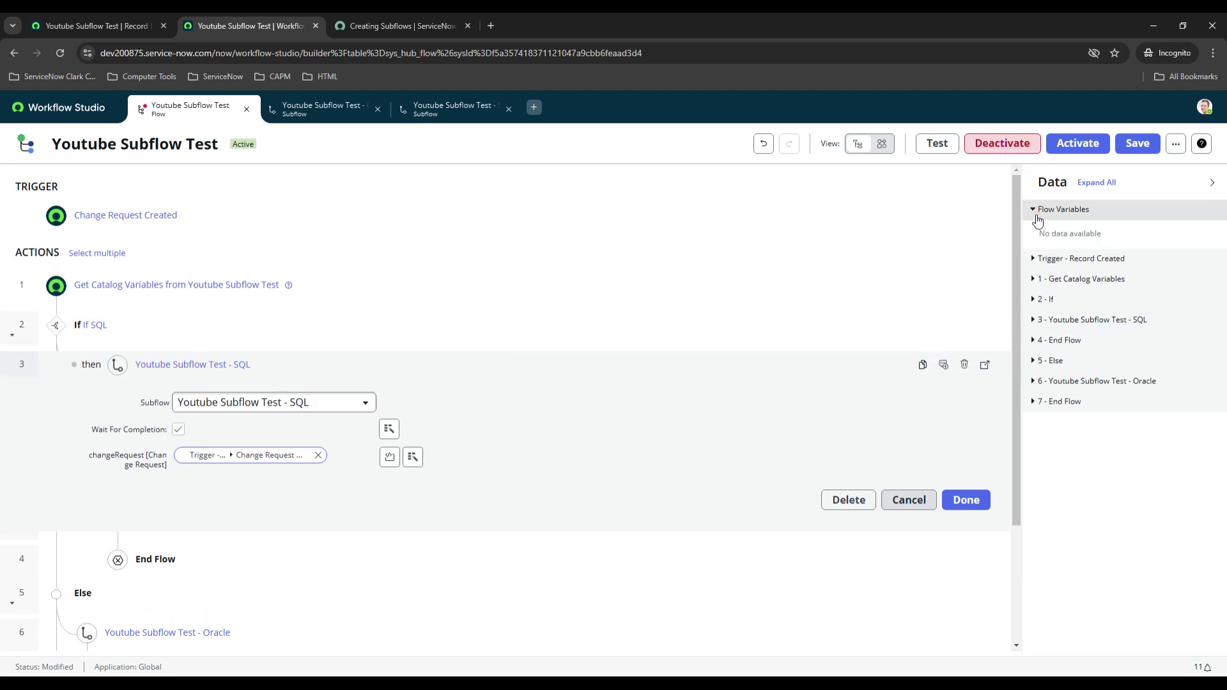
pyautogui.click(1031, 262)
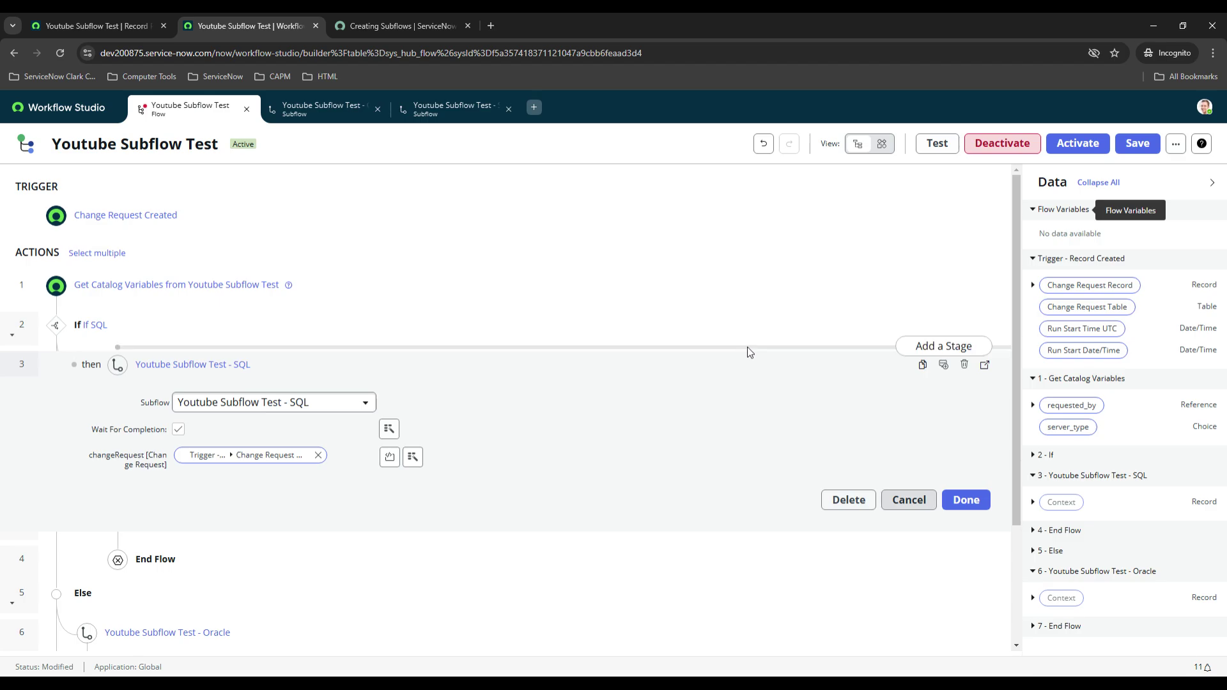
# Check the SQL subflow's inputs against the flow data, then close its inputs and outputs editor
pyautogui.click(431, 106)
pyautogui.scroll(3, 396, 324)
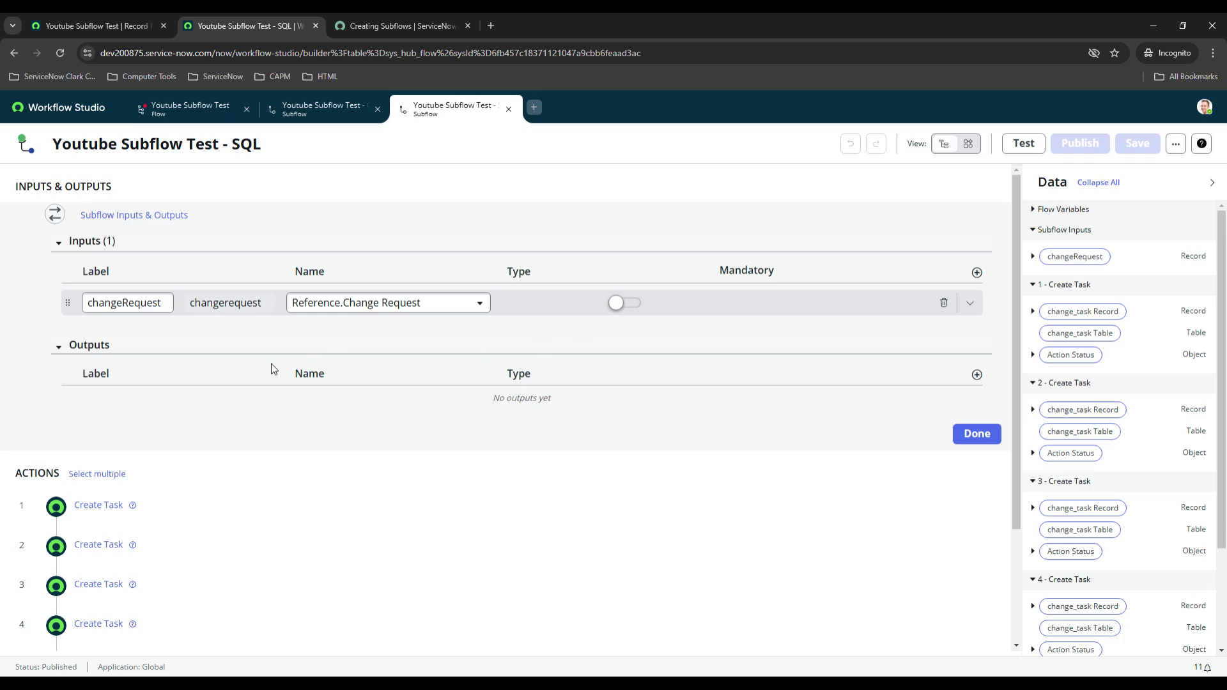
pyautogui.scroll(-1, 269, 358)
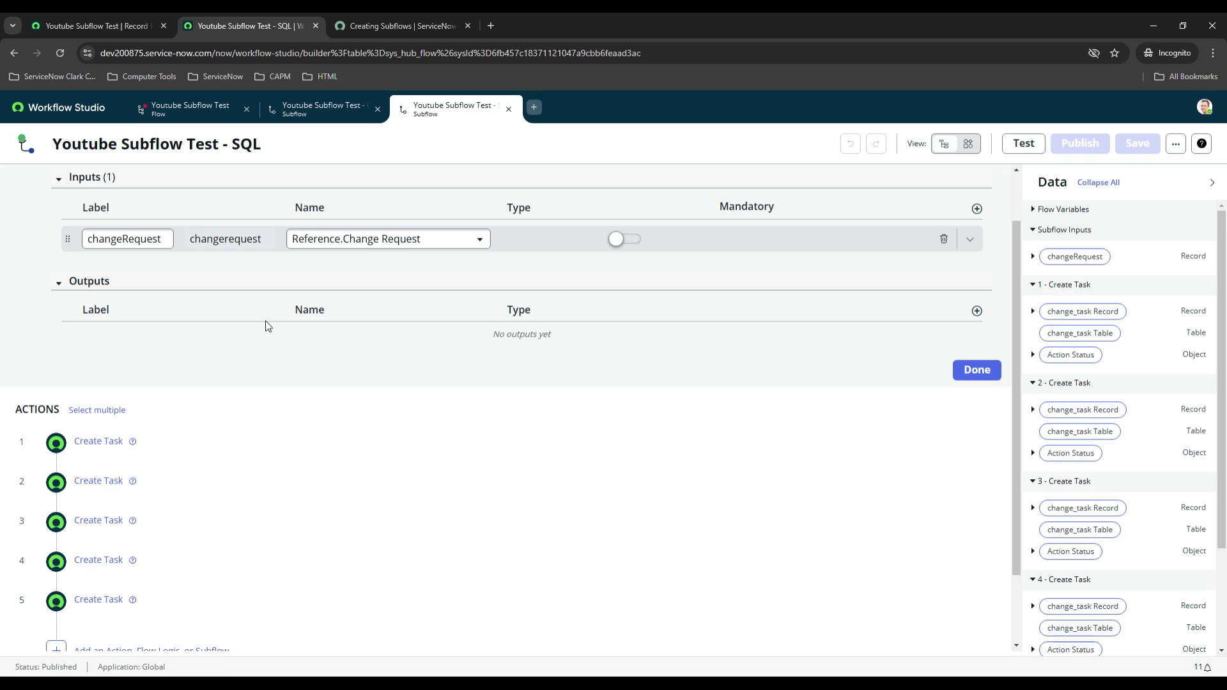
pyautogui.click(186, 105)
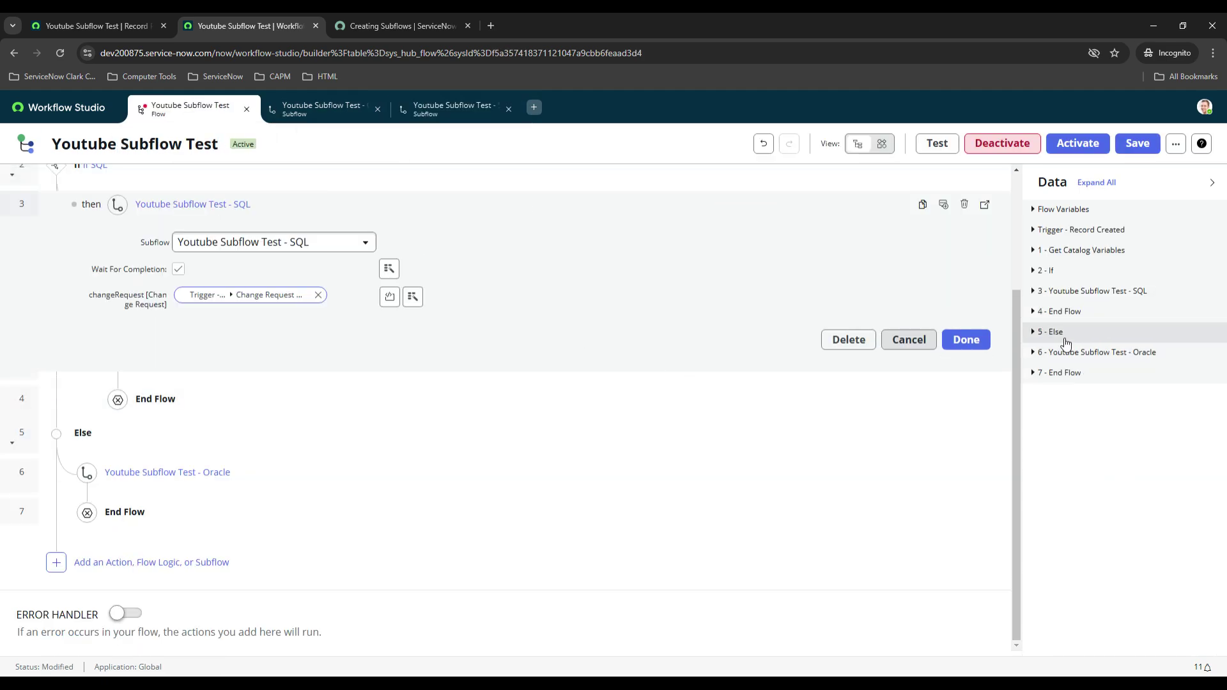
pyautogui.click(1032, 291)
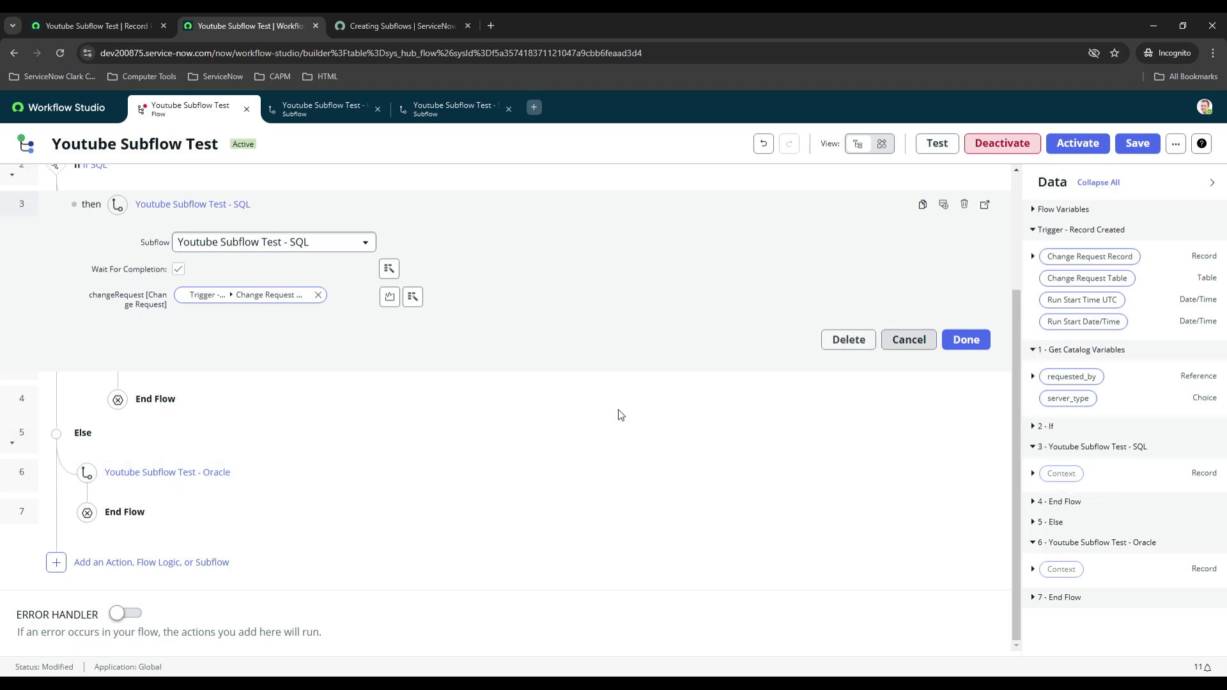
pyautogui.click(476, 113)
pyautogui.scroll(3, 396, 288)
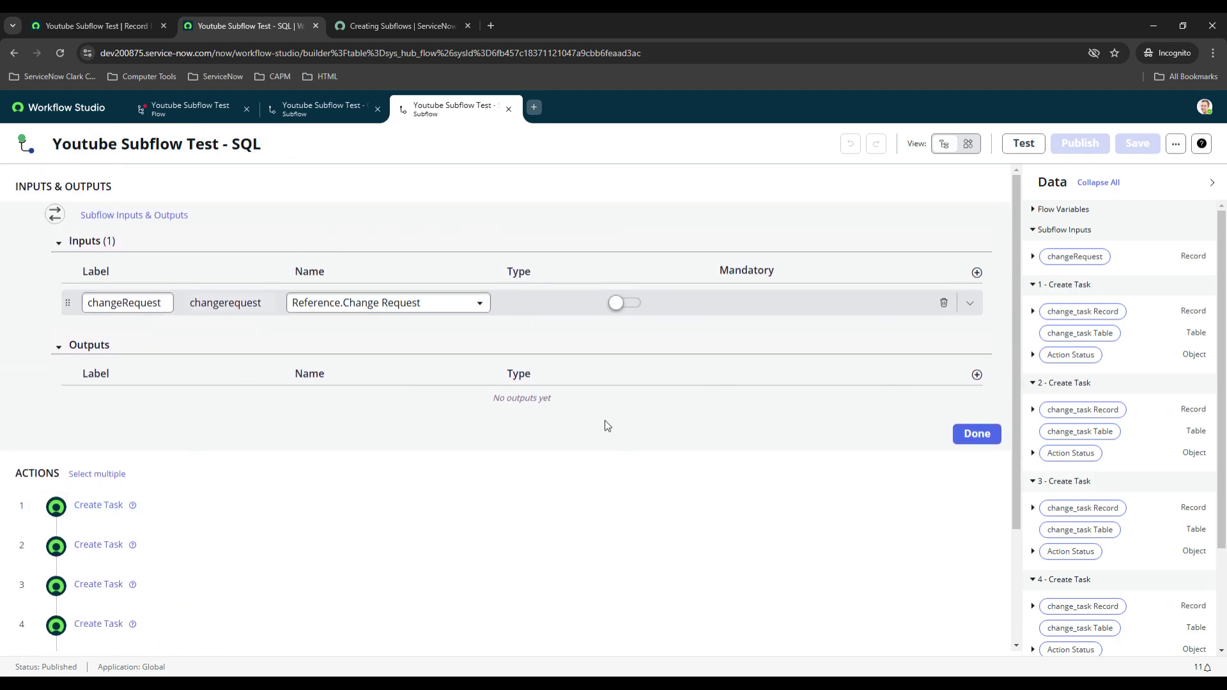
pyautogui.click(976, 433)
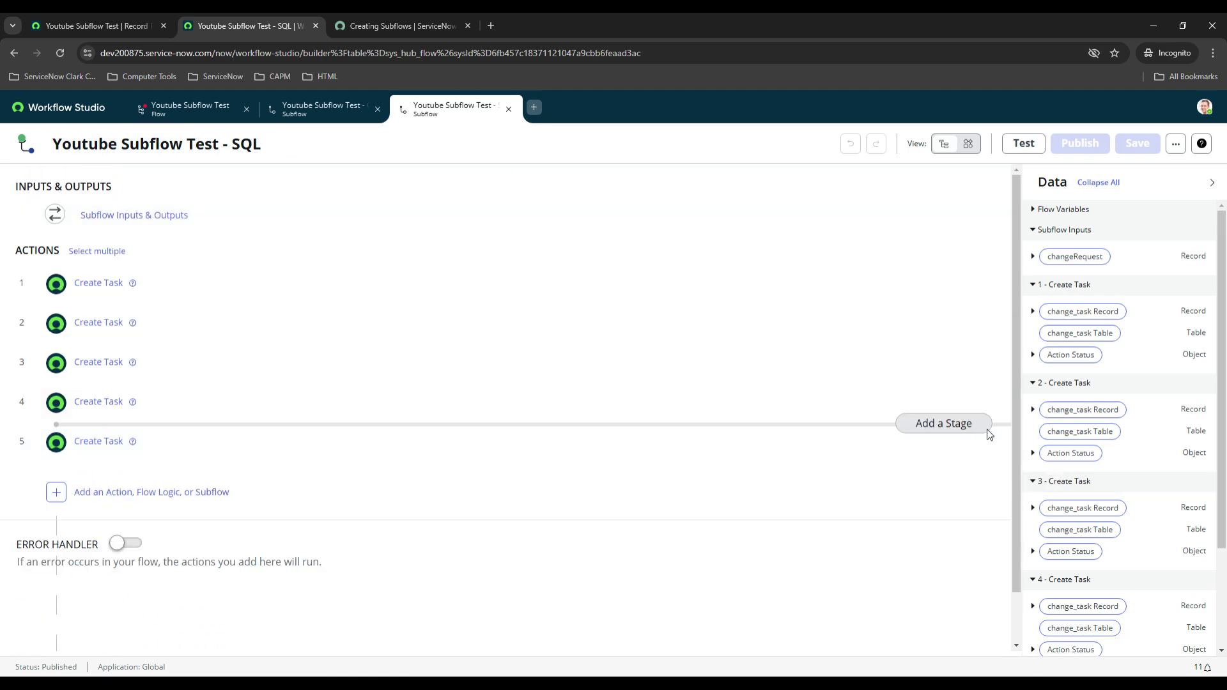
# Inspect the SQL subflow's first two Create Task actions, closing each unchanged
pyautogui.click(205, 293)
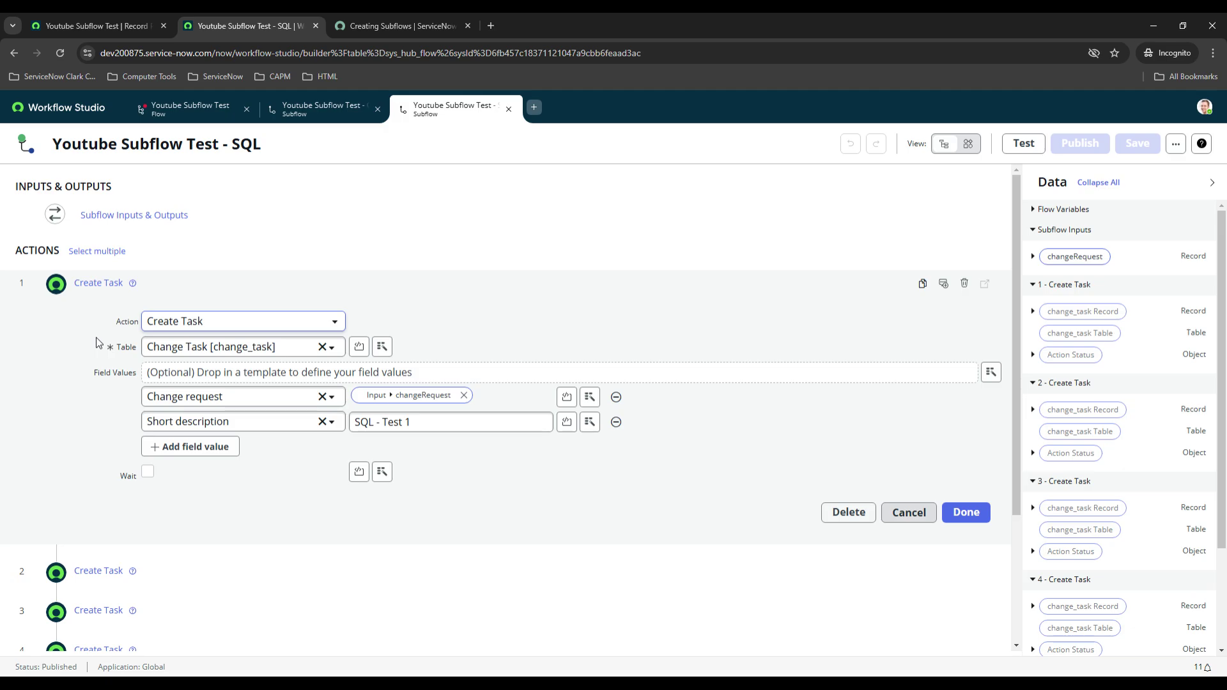
pyautogui.scroll(-3, 96, 342)
pyautogui.scroll(2, 96, 342)
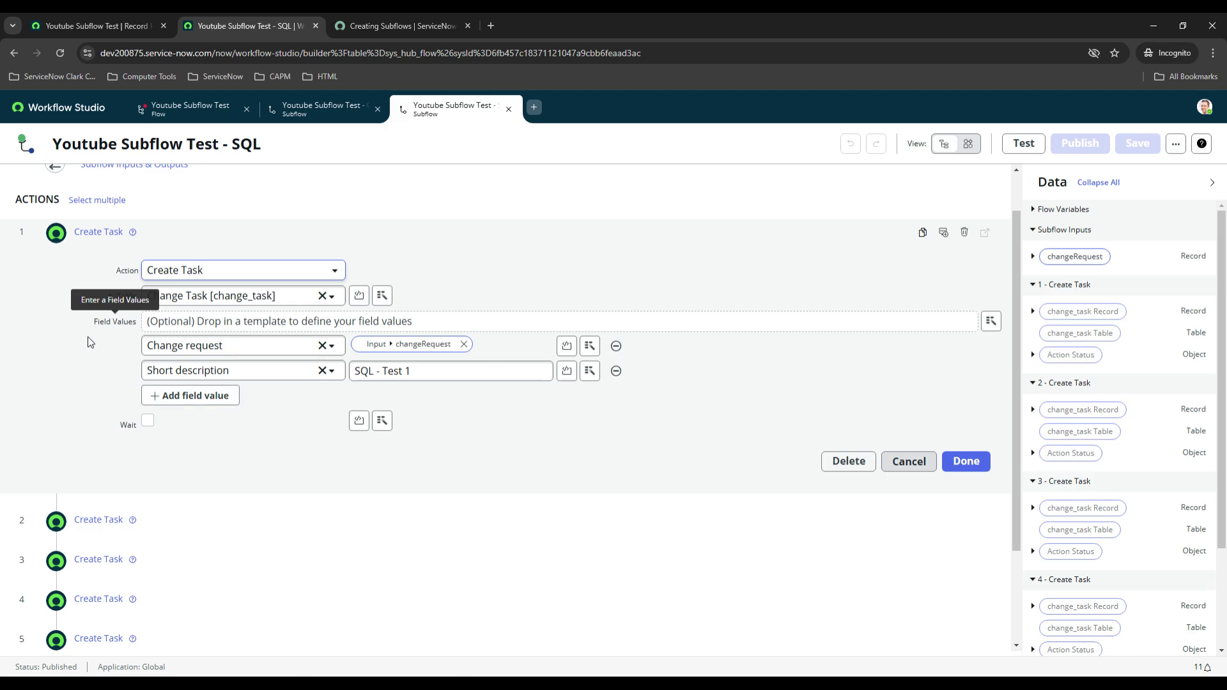
pyautogui.scroll(1, 99, 389)
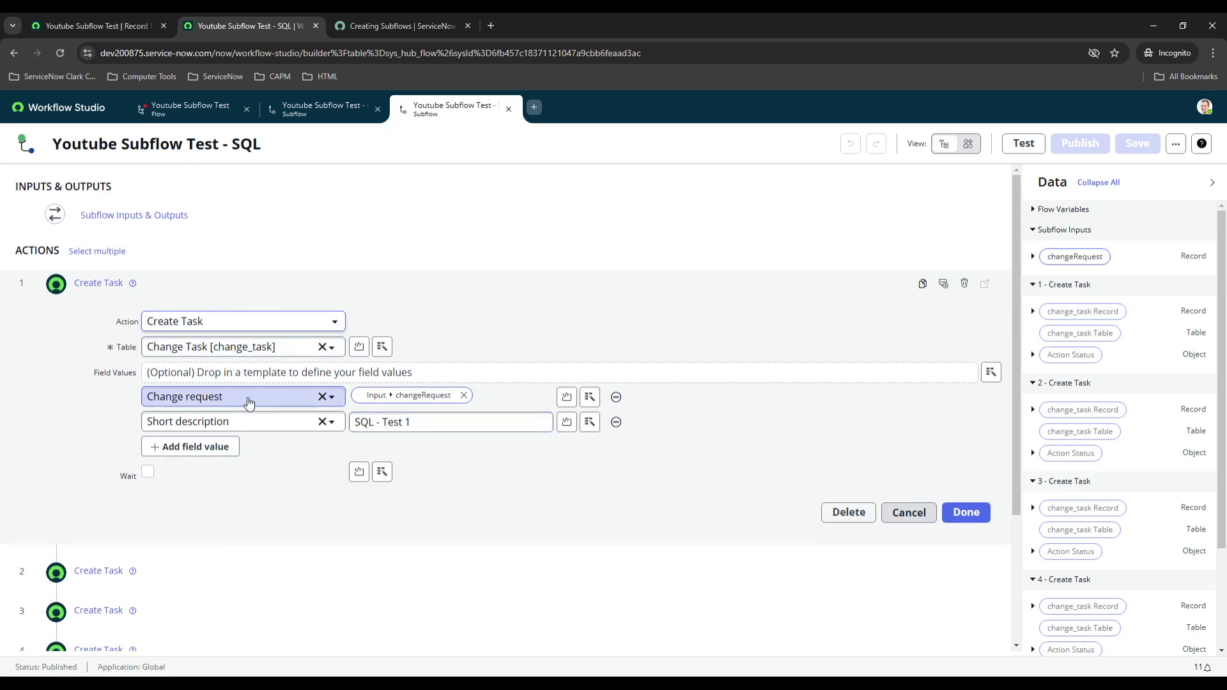
pyautogui.scroll(-1, 307, 428)
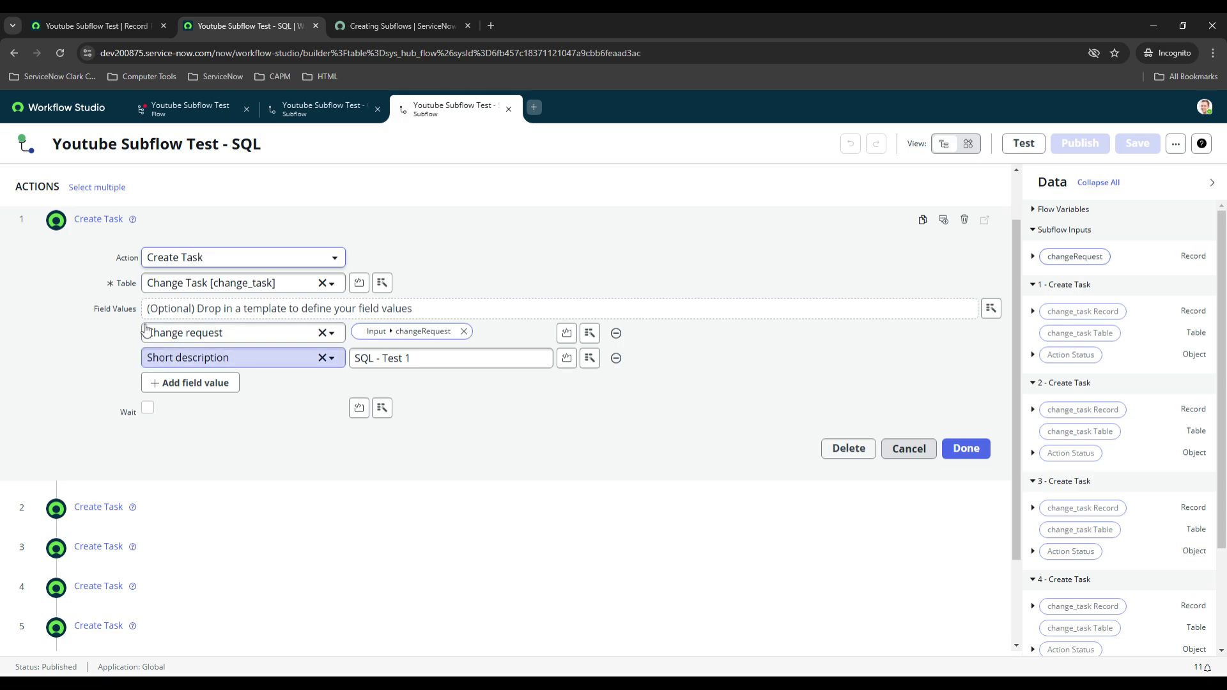
pyautogui.scroll(1, 142, 313)
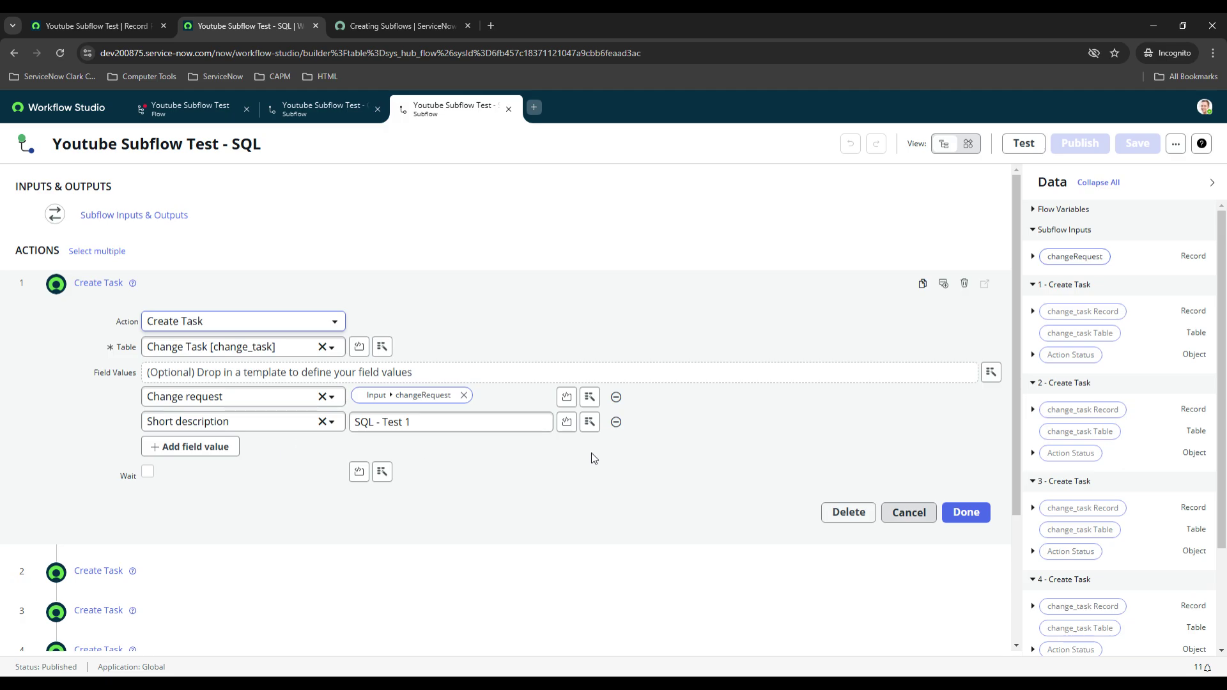
pyautogui.scroll(-2, 728, 435)
pyautogui.click(908, 384)
pyautogui.click(281, 324)
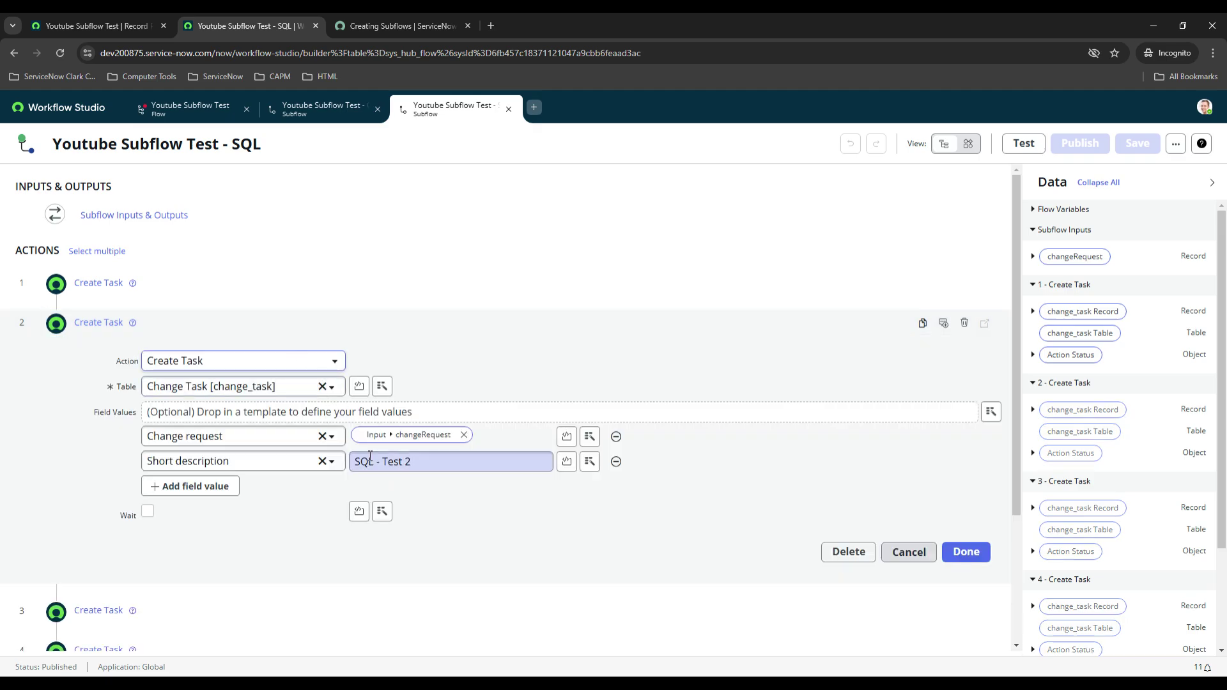
pyautogui.click(907, 551)
# Inspect the Oracle subflow's first Create Task action, then return to the main flow
pyautogui.click(312, 114)
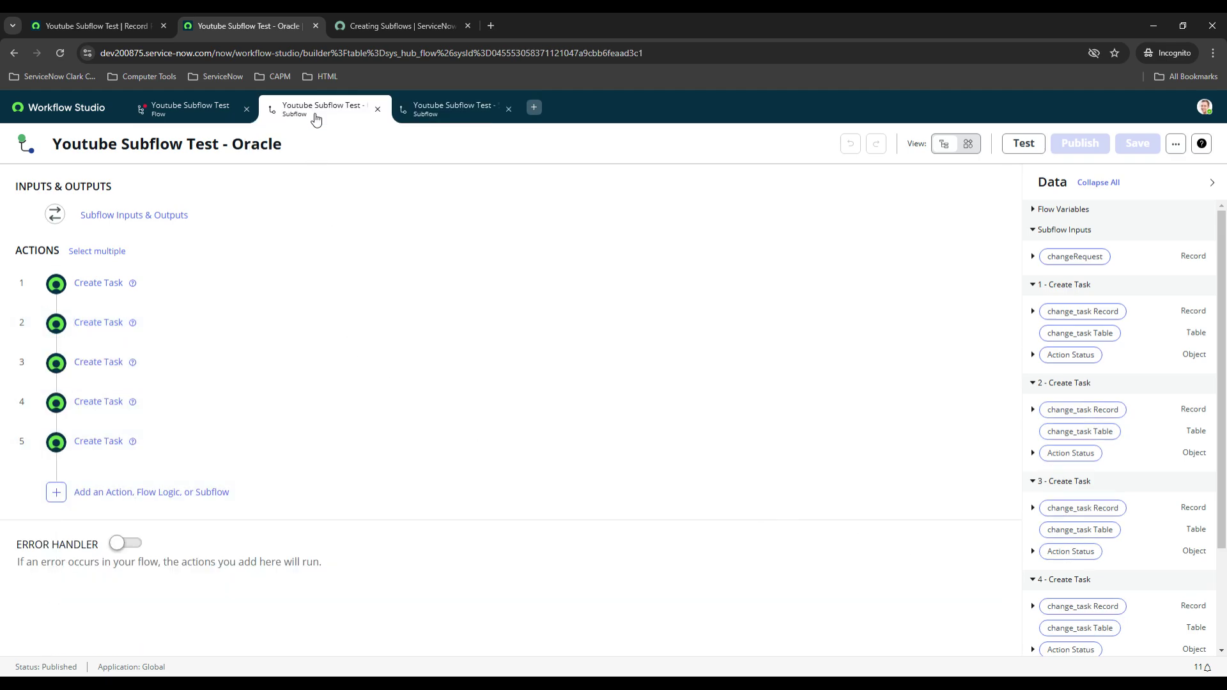
pyautogui.click(234, 288)
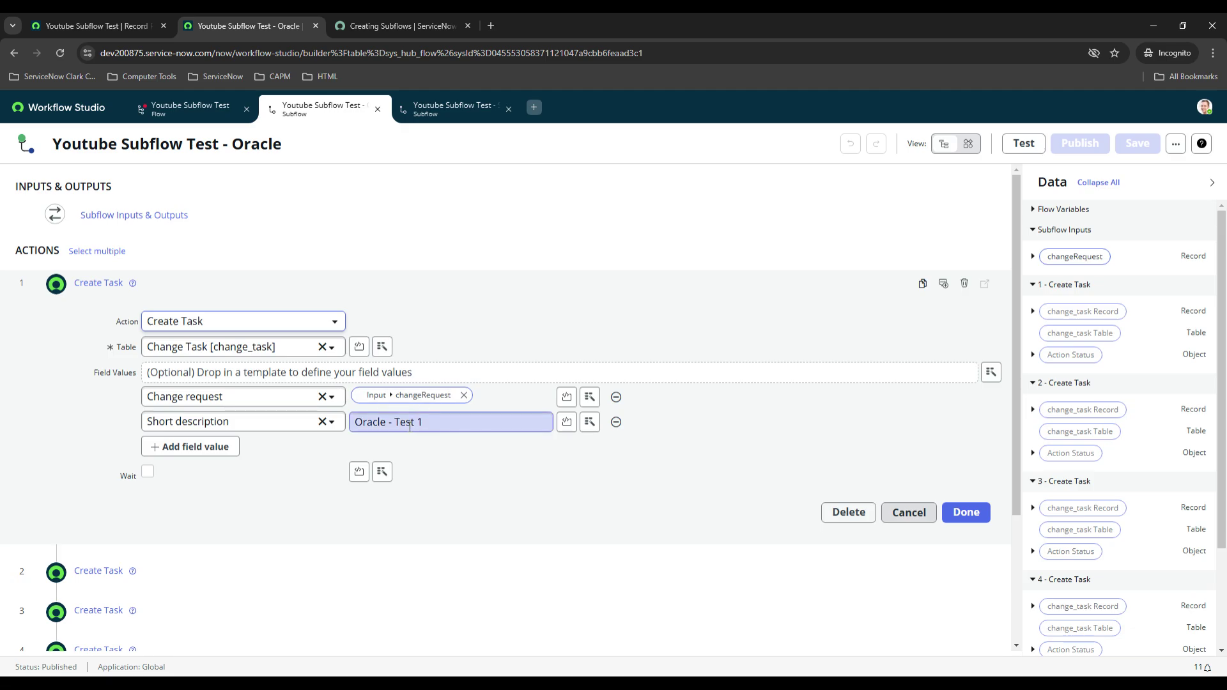
pyautogui.click(907, 511)
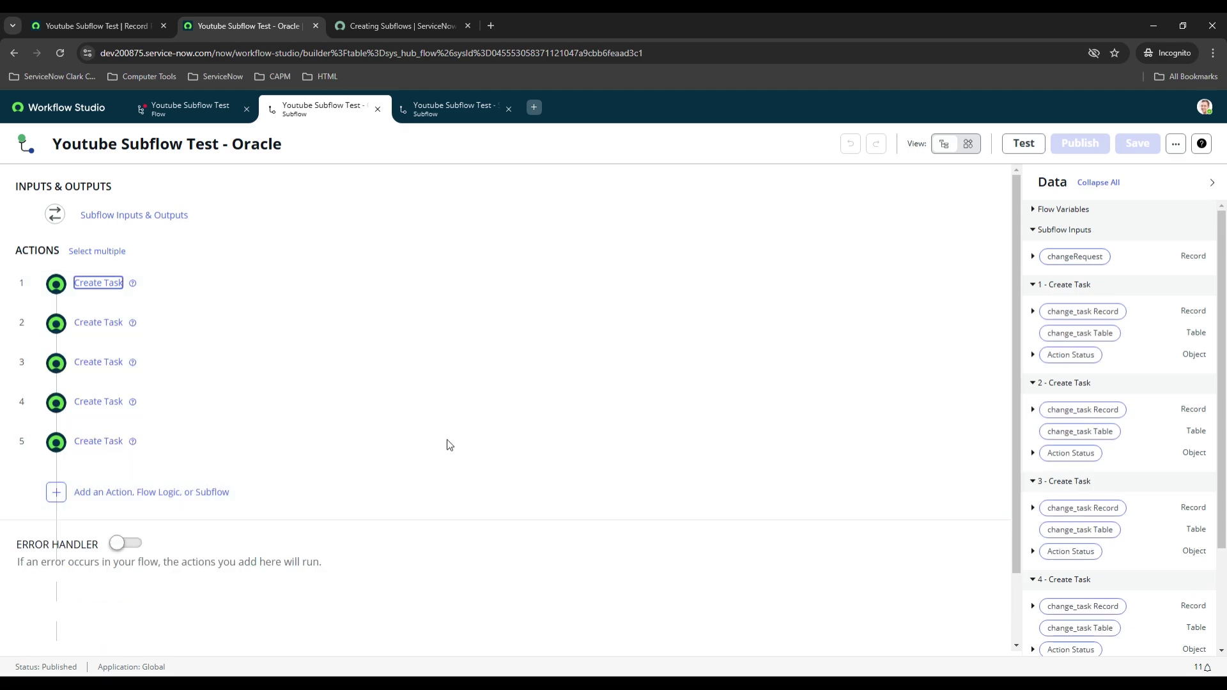
pyautogui.click(163, 116)
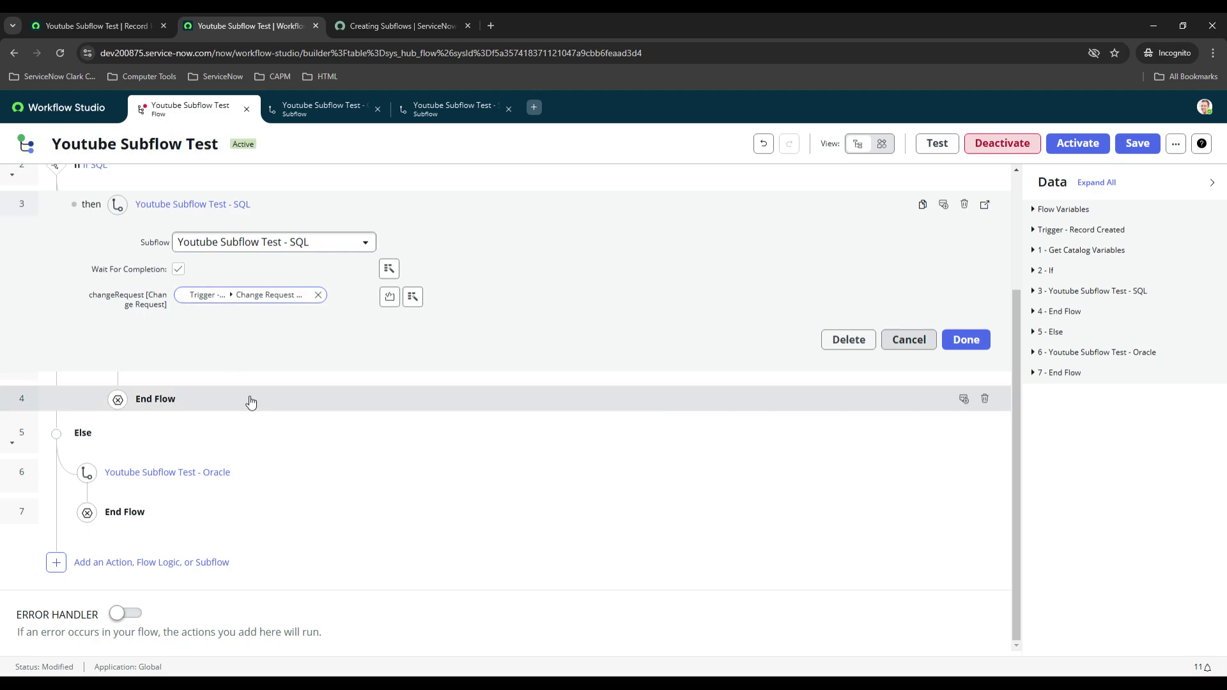
# Finish the SQL subflow step, then save and activate the Youtube Subflow Test flow
pyautogui.click(974, 474)
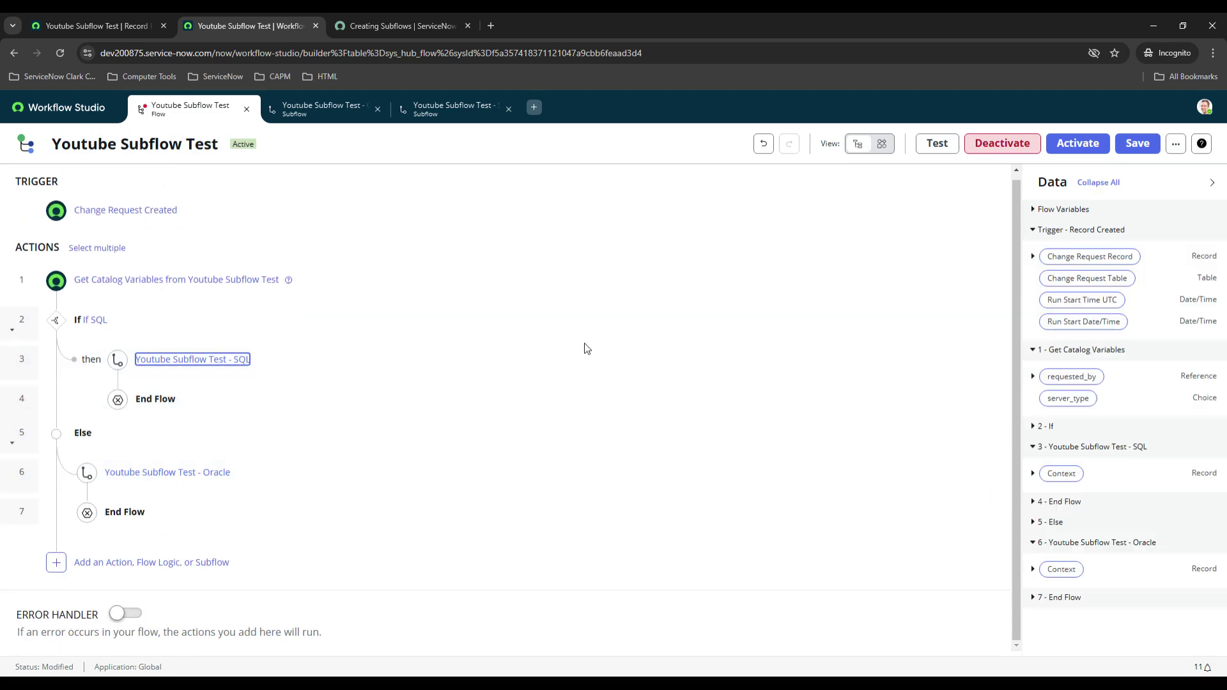
pyautogui.click(1134, 143)
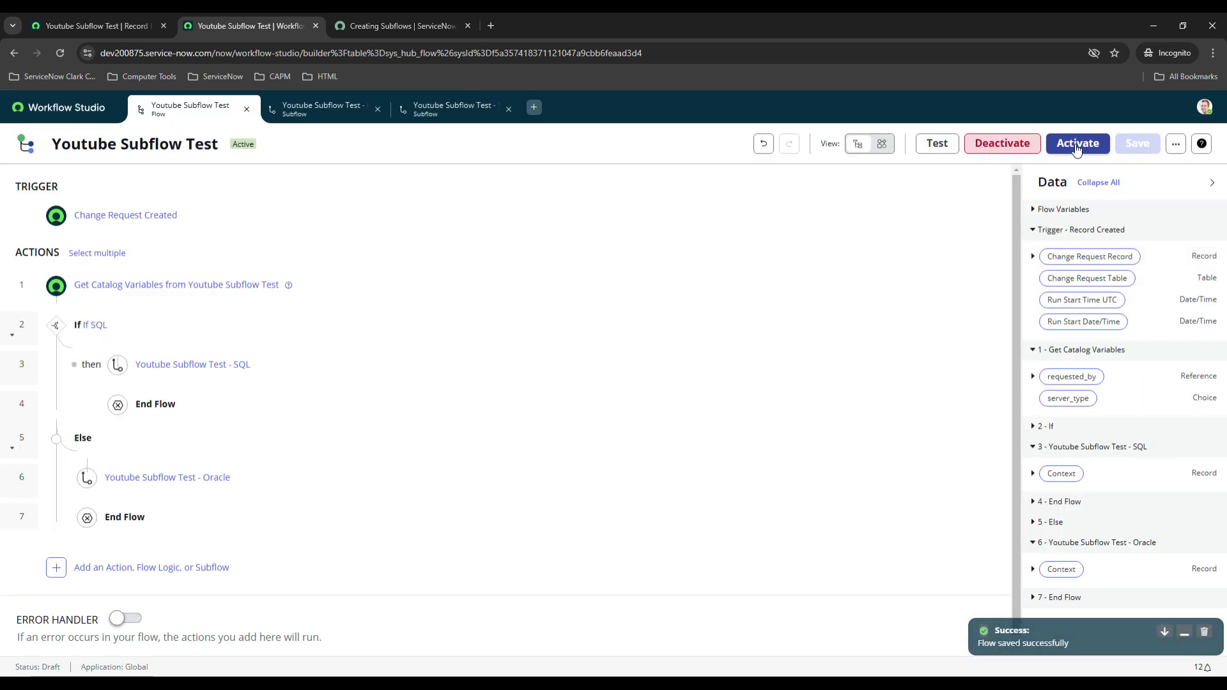
pyautogui.click(1076, 143)
pyautogui.click(754, 274)
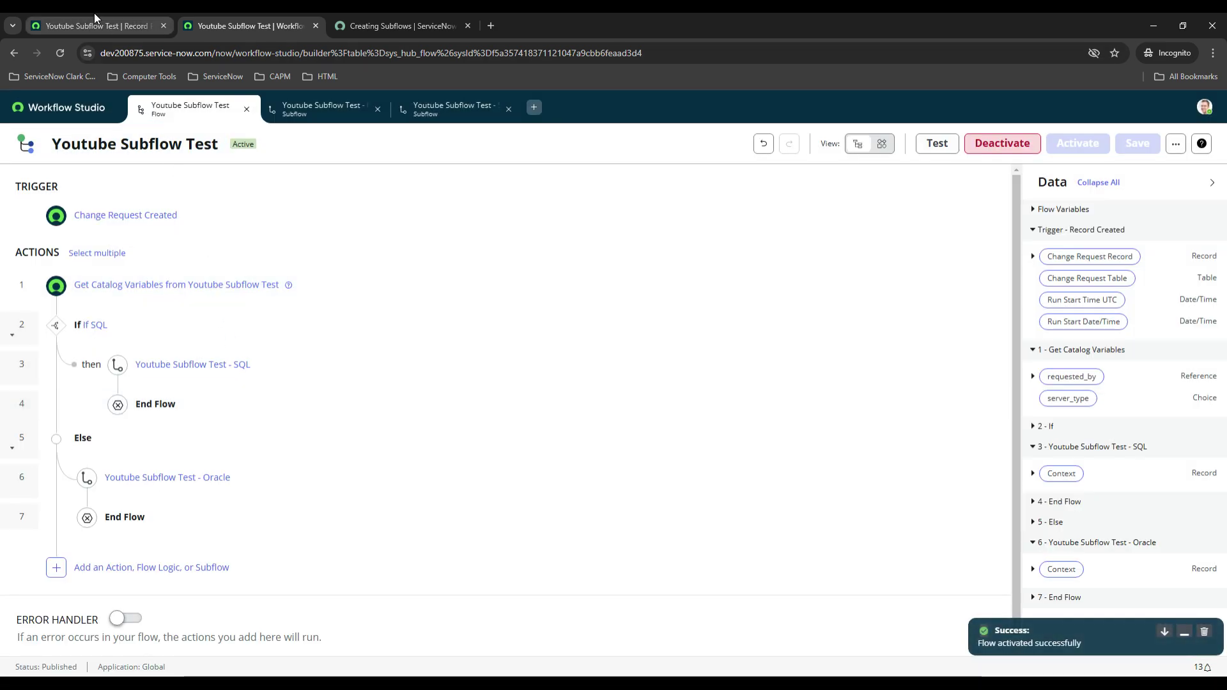
pyautogui.click(94, 19)
# Start a new Normal change request via the navigator's Change > Create New
pyautogui.click(59, 114)
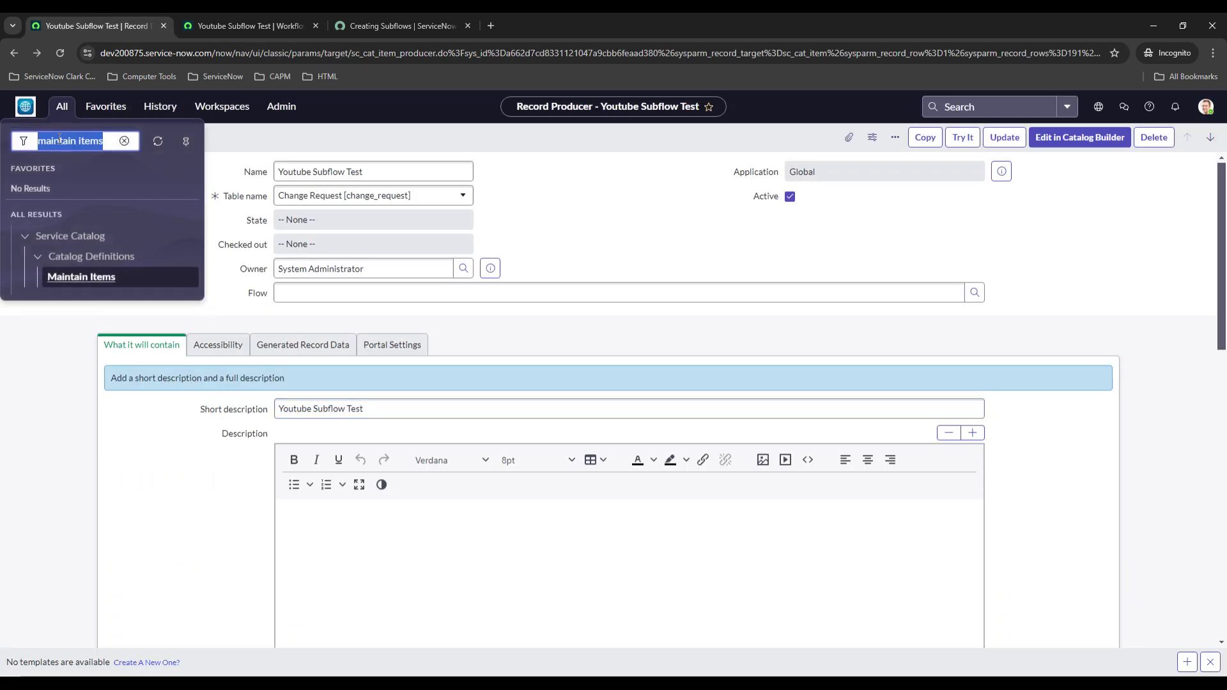
pyautogui.write('change')
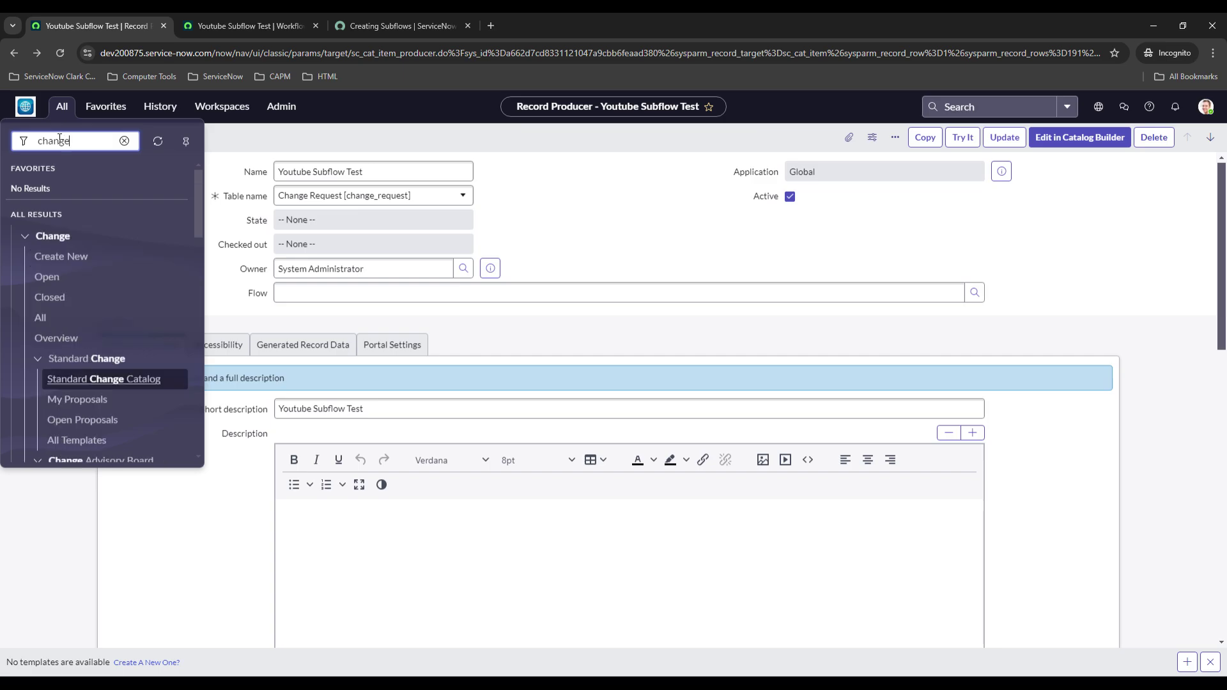
pyautogui.keyDown('ctrl'); pyautogui.click(57, 256); pyautogui.keyUp('ctrl')
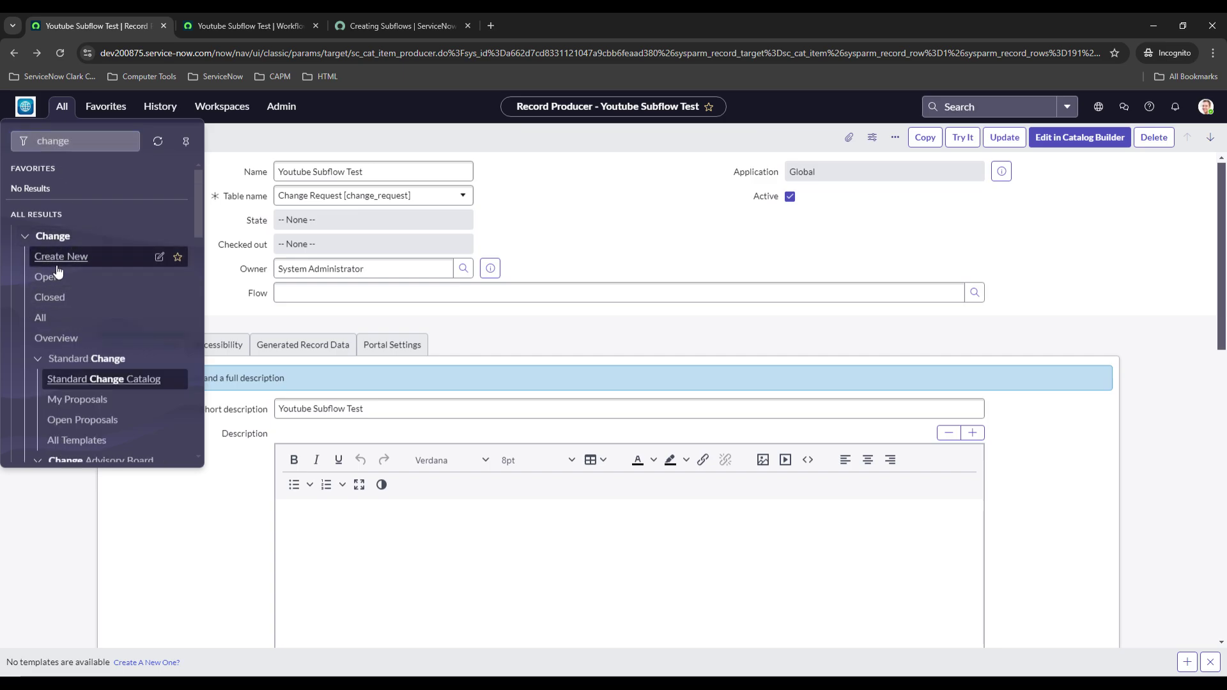
pyautogui.click(239, 24)
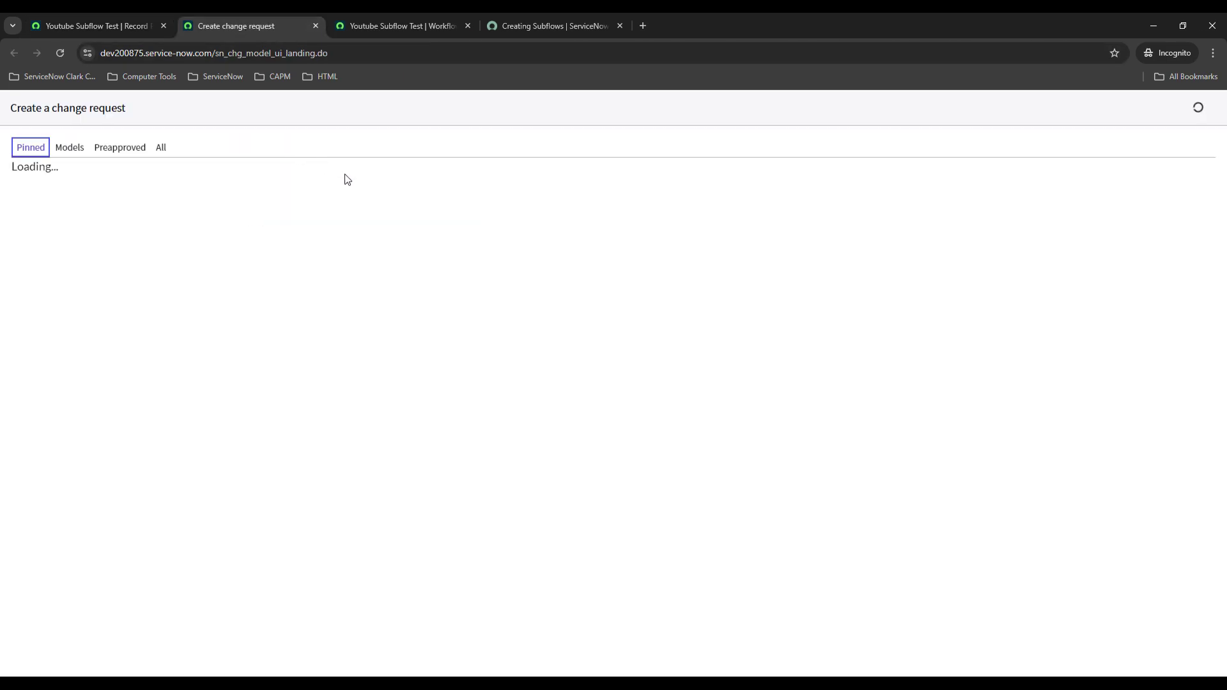
pyautogui.click(70, 148)
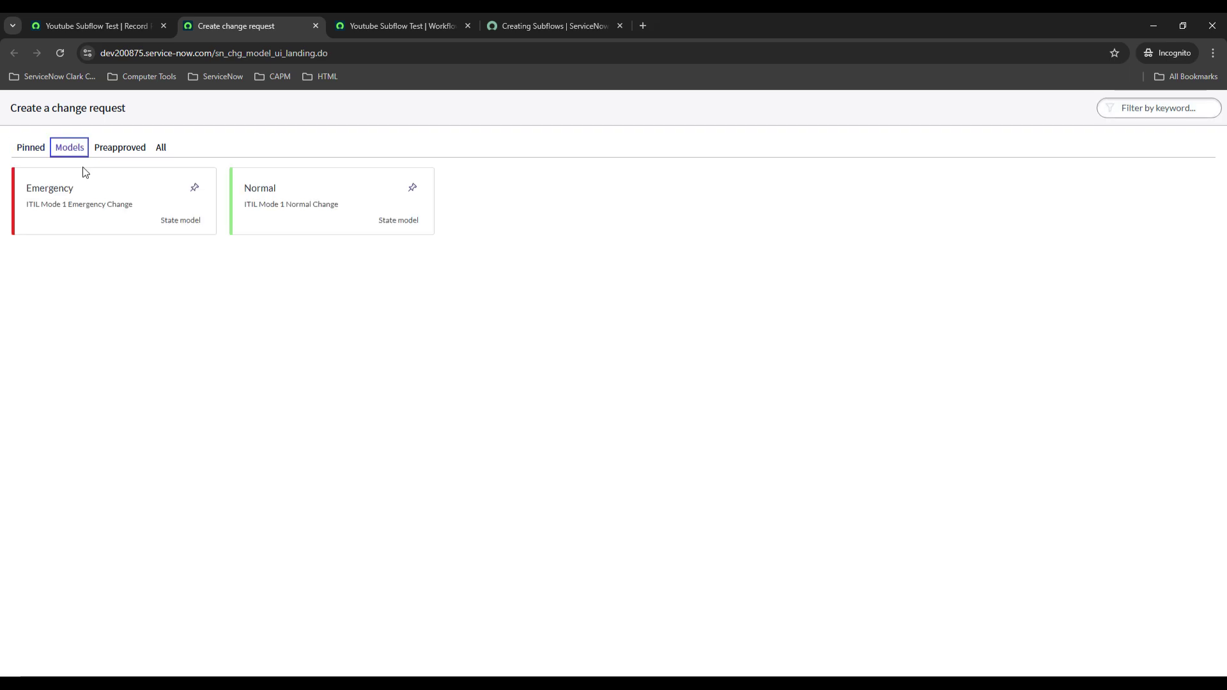
pyautogui.click(319, 209)
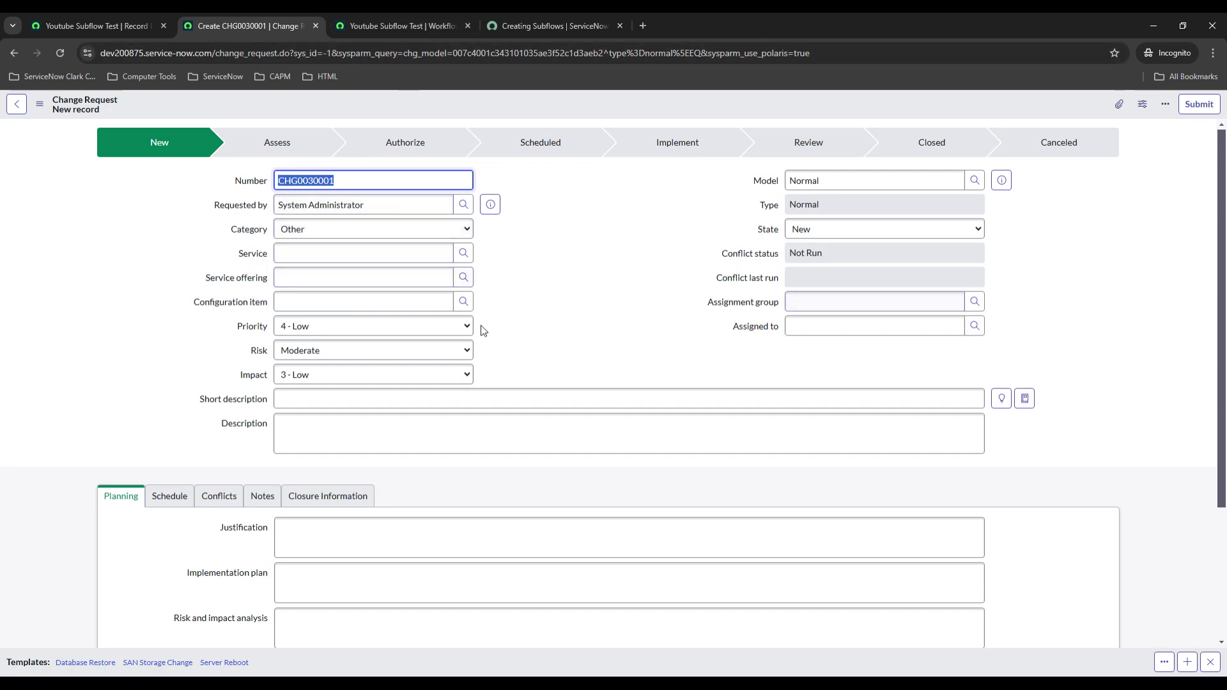
# Enter short description 'test' and save the change request
pyautogui.click(334, 401)
pyautogui.write('test')
pyautogui.click(143, 330)
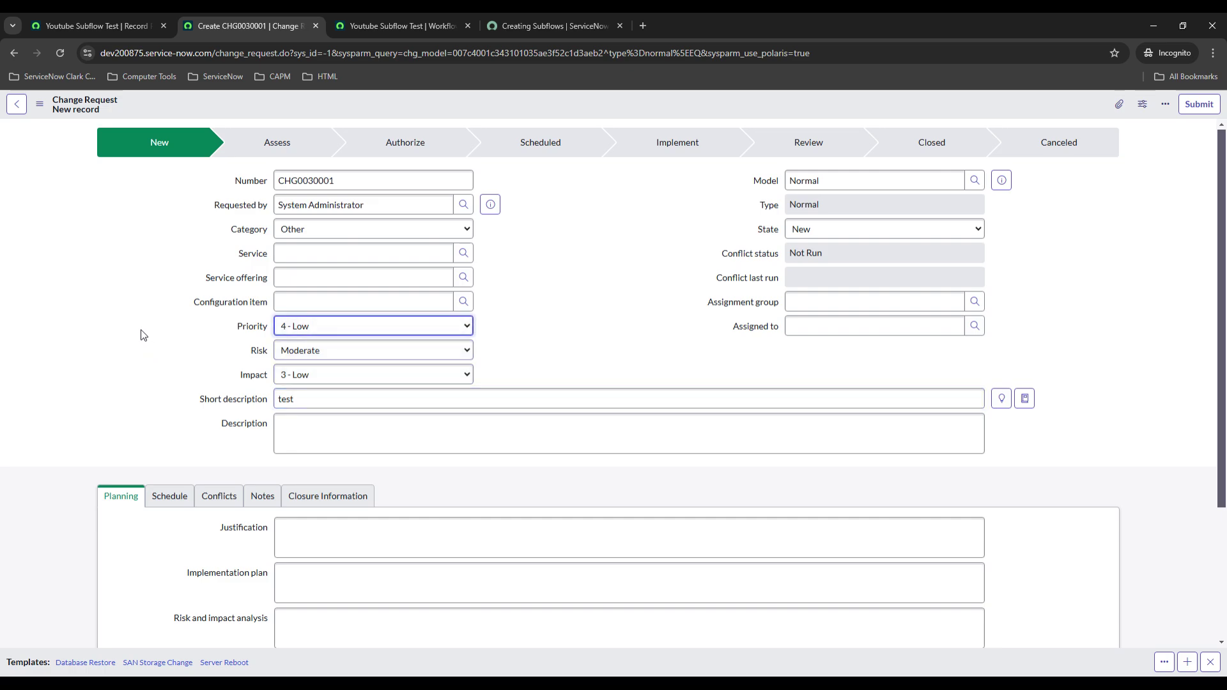
pyautogui.scroll(-3, 137, 280)
pyautogui.scroll(3, 136, 280)
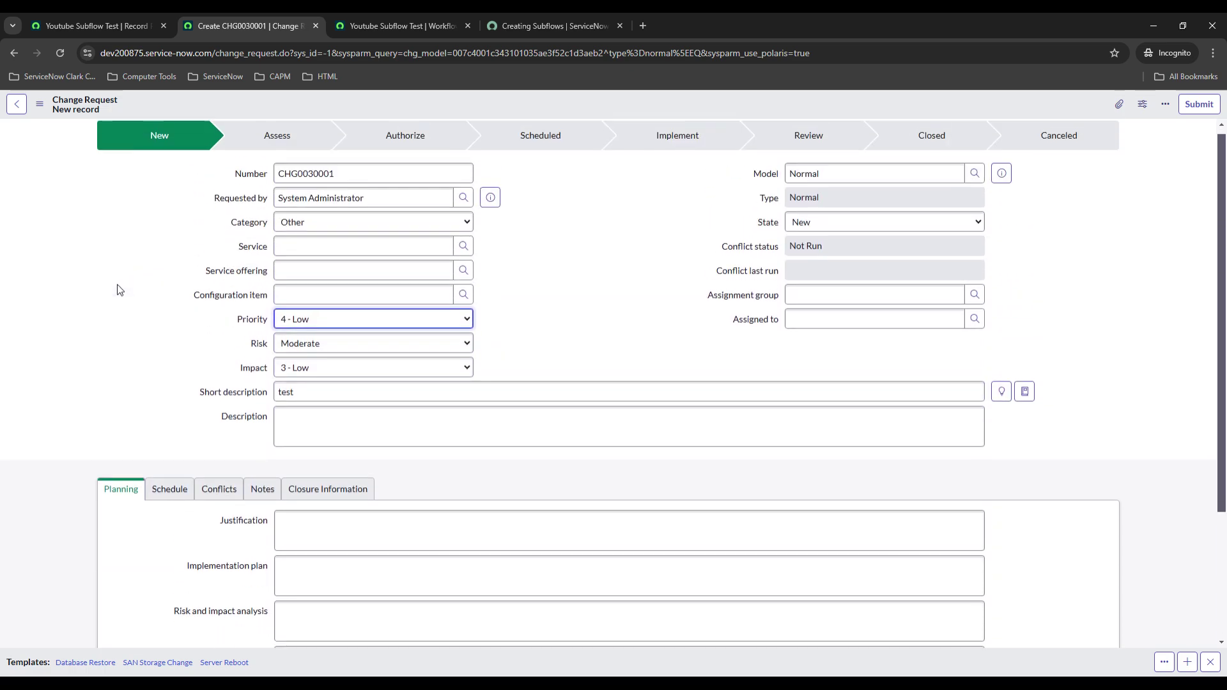
pyautogui.rightClick(257, 104)
pyautogui.click(281, 112)
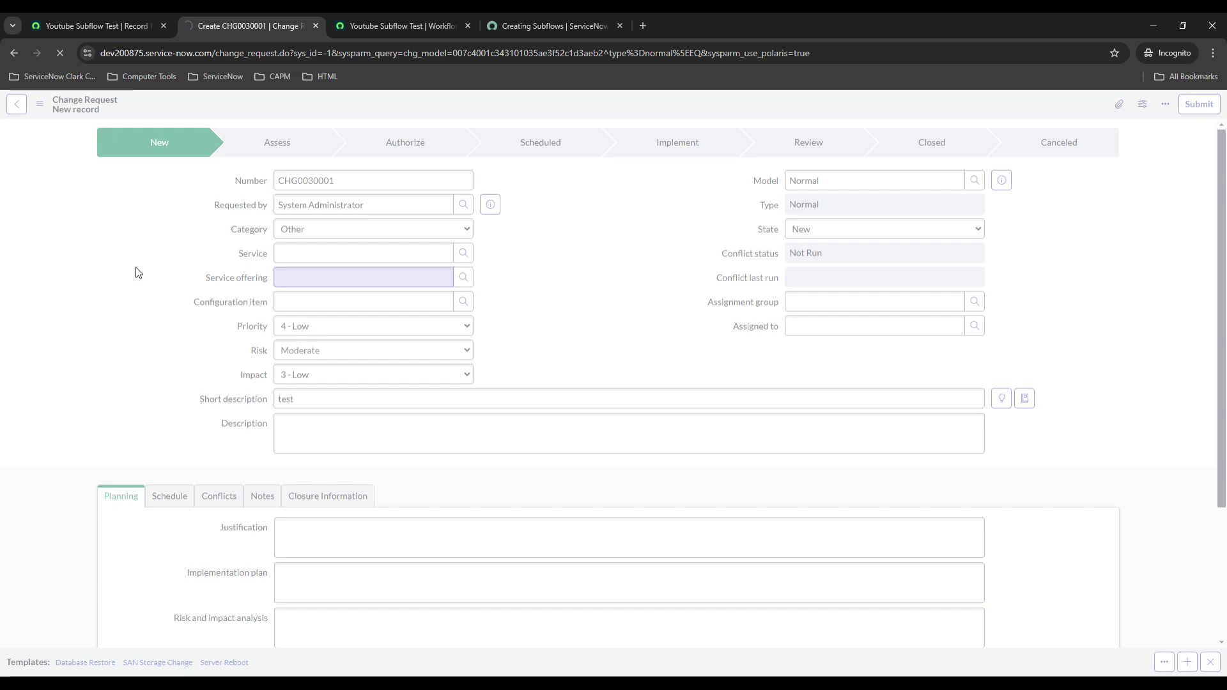
# Verify the five Oracle tasks in the Change Tasks tab, then close the change request
pyautogui.scroll(-4, 99, 296)
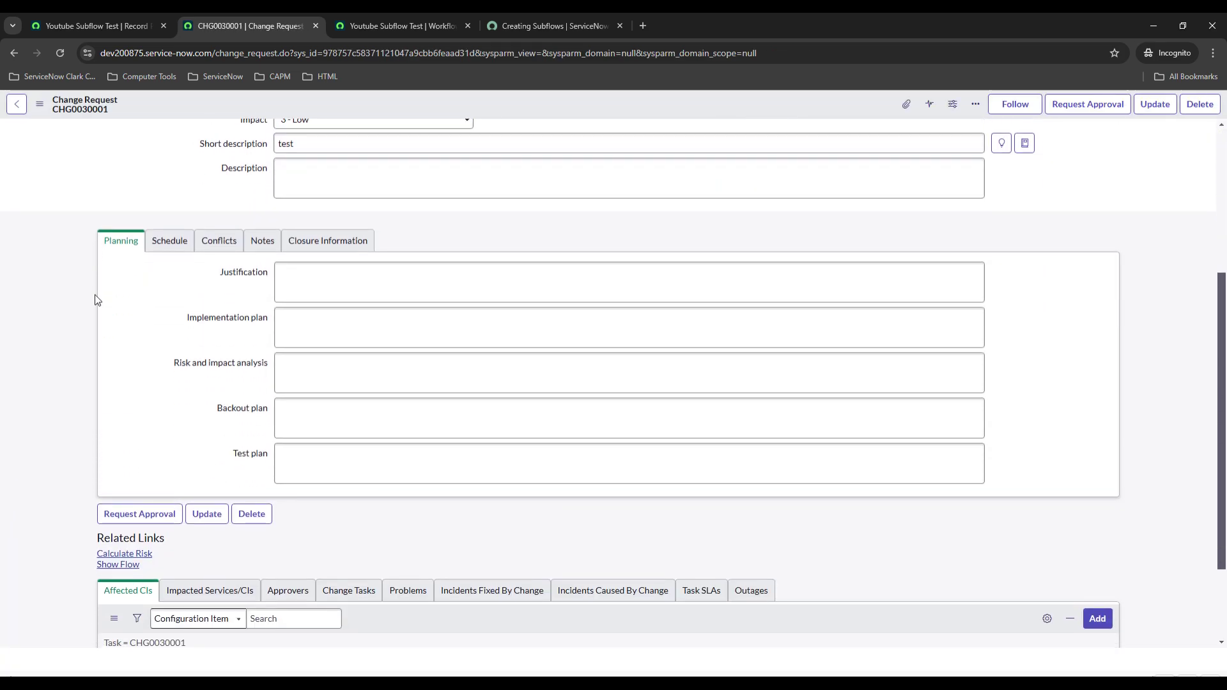
pyautogui.scroll(-3, 74, 307)
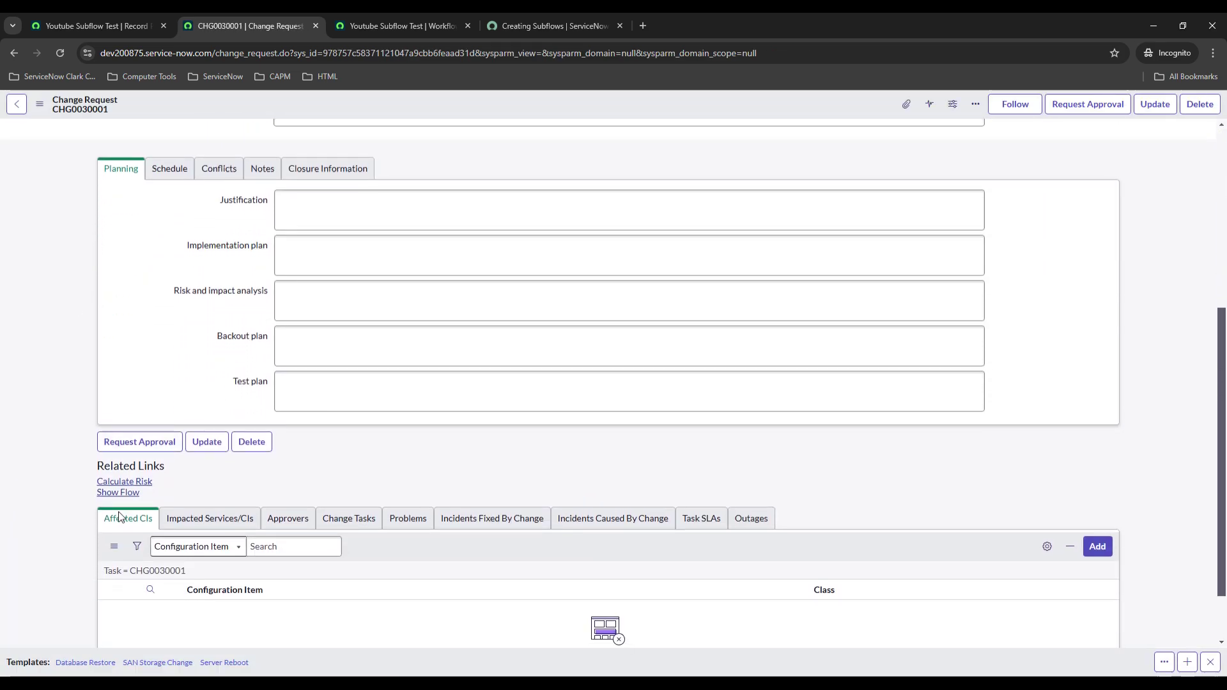
pyautogui.click(336, 471)
pyautogui.click(363, 453)
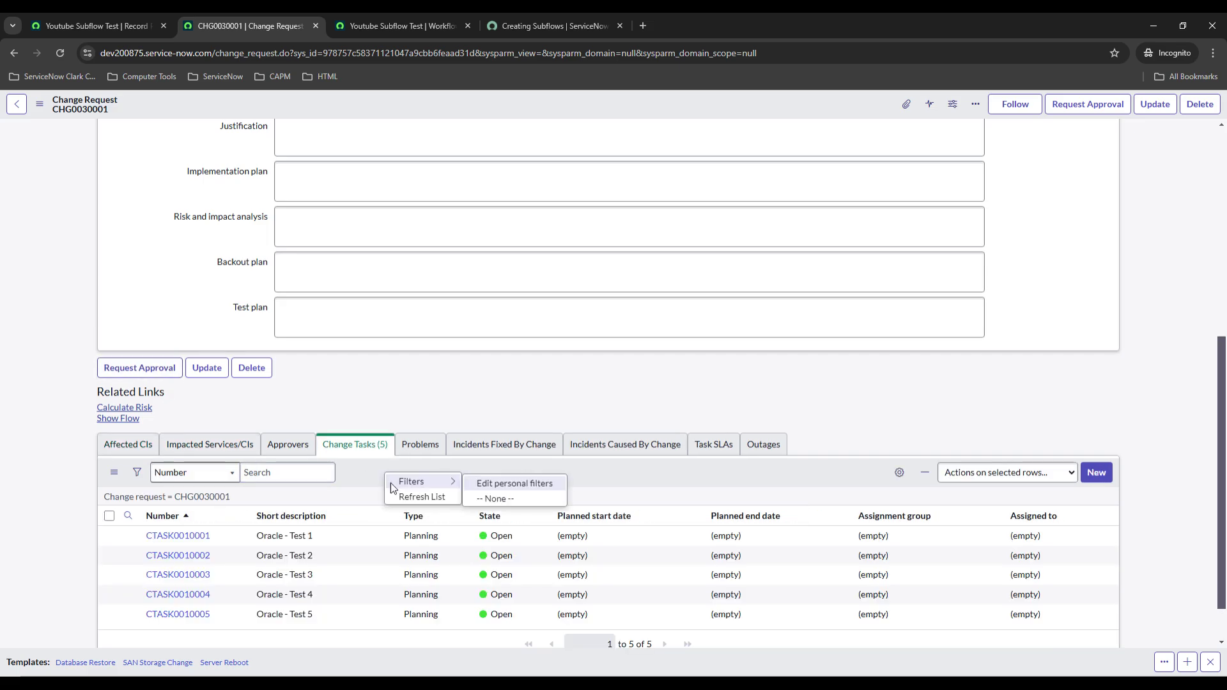
pyautogui.scroll(-1, 44, 417)
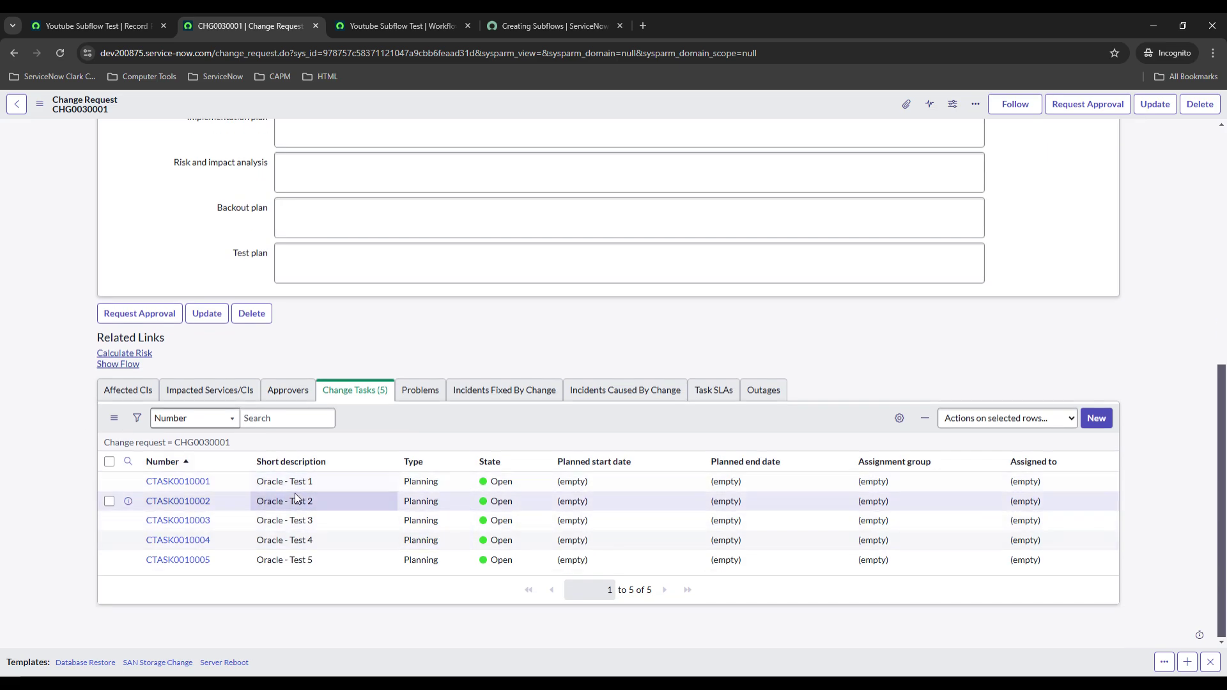
pyautogui.scroll(10, 55, 430)
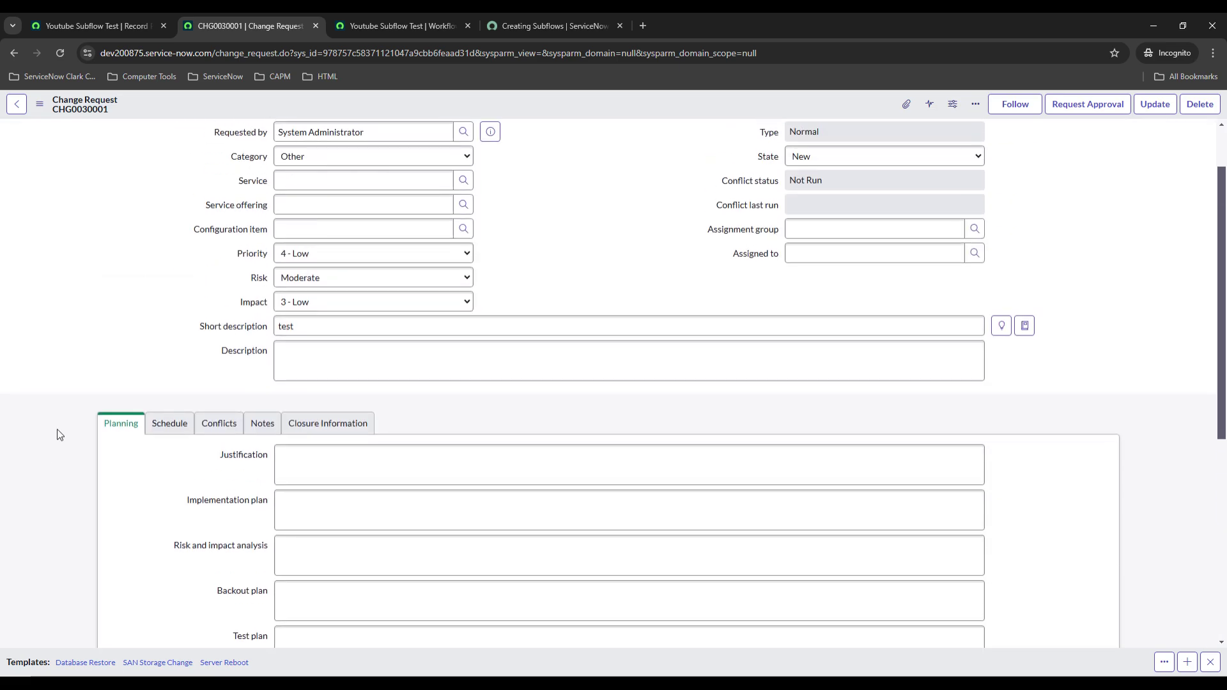
pyautogui.click(315, 25)
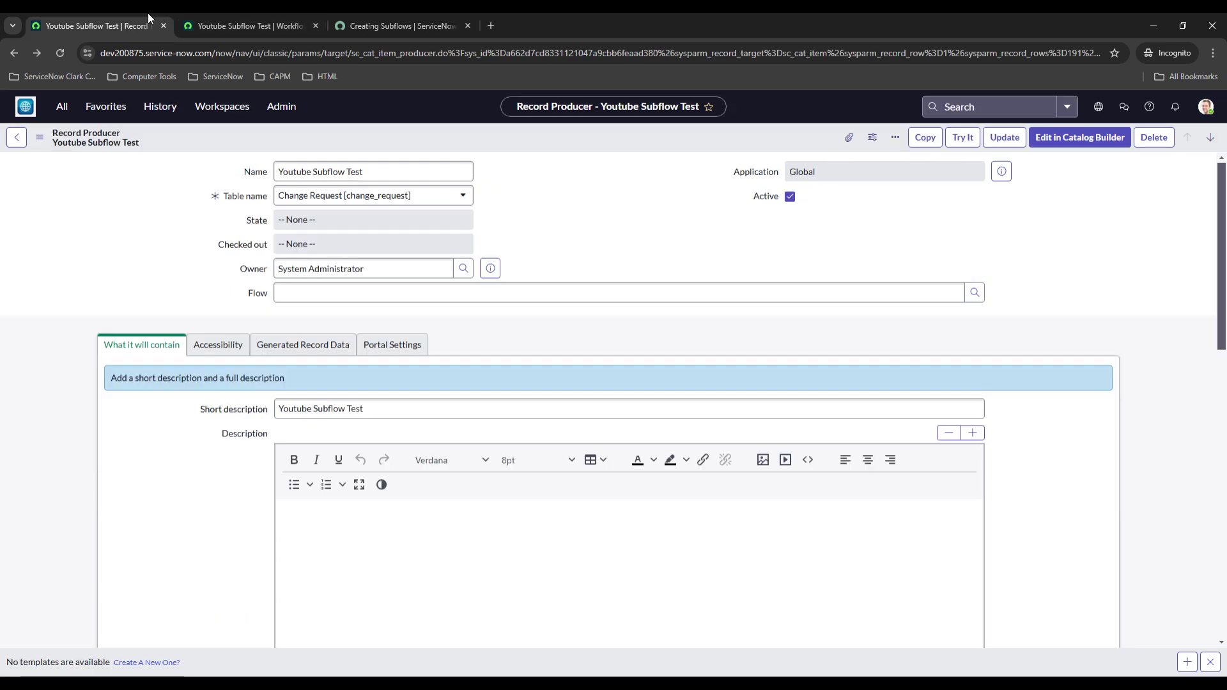
# Submit the Youtube Subflow Test catalog item with Server Type set to SQL
pyautogui.click(962, 136)
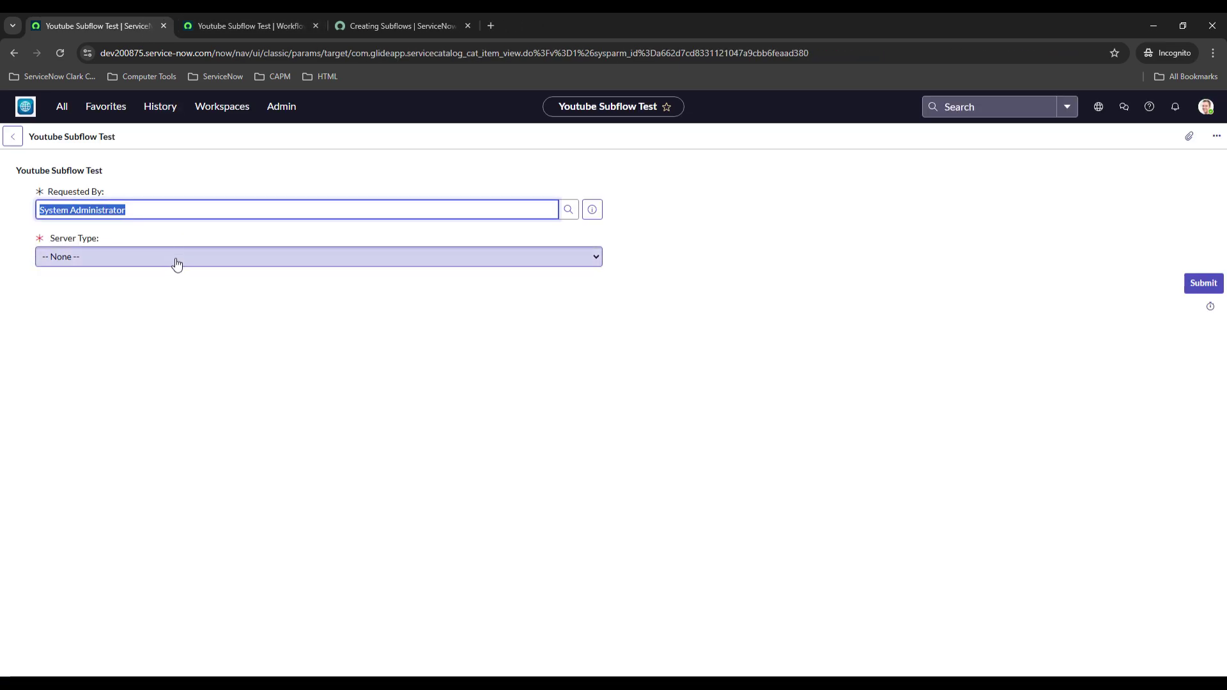
pyautogui.click(142, 304)
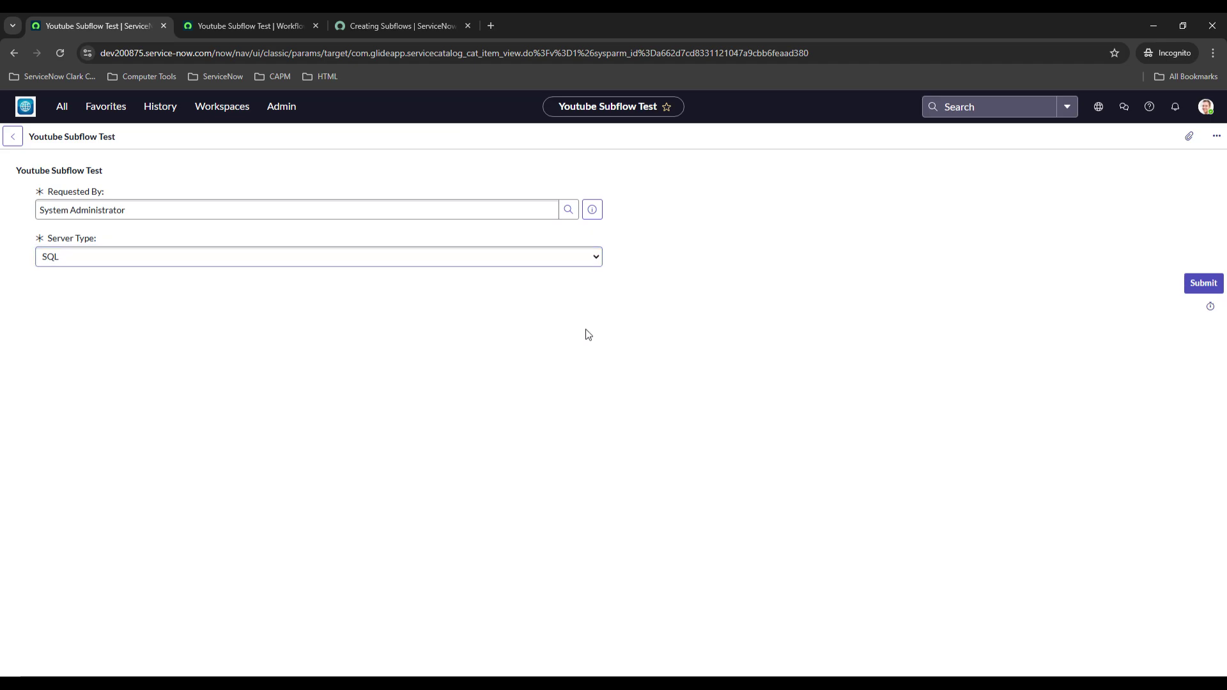
pyautogui.click(1204, 283)
# Refresh CHG0030002's Change Tasks list to confirm its five SQL change tasks
pyautogui.scroll(-1, 179, 320)
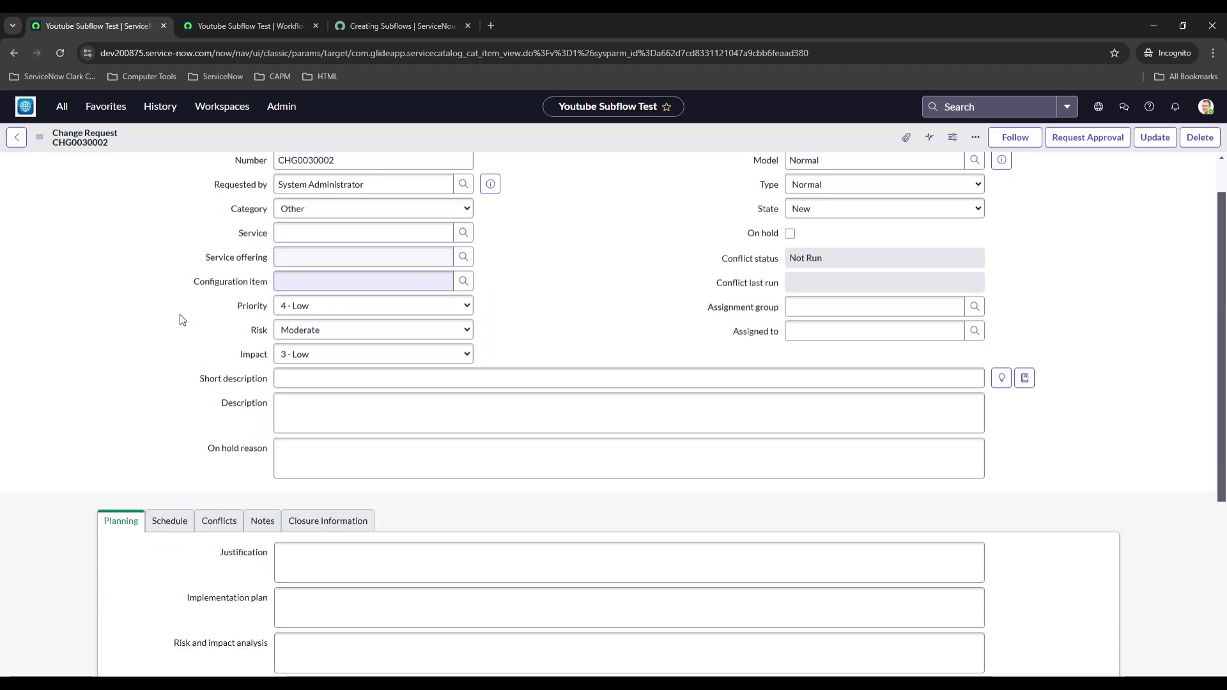
pyautogui.scroll(-6, 181, 318)
pyautogui.rightClick(384, 479)
pyautogui.click(414, 503)
pyautogui.scroll(-1, 382, 466)
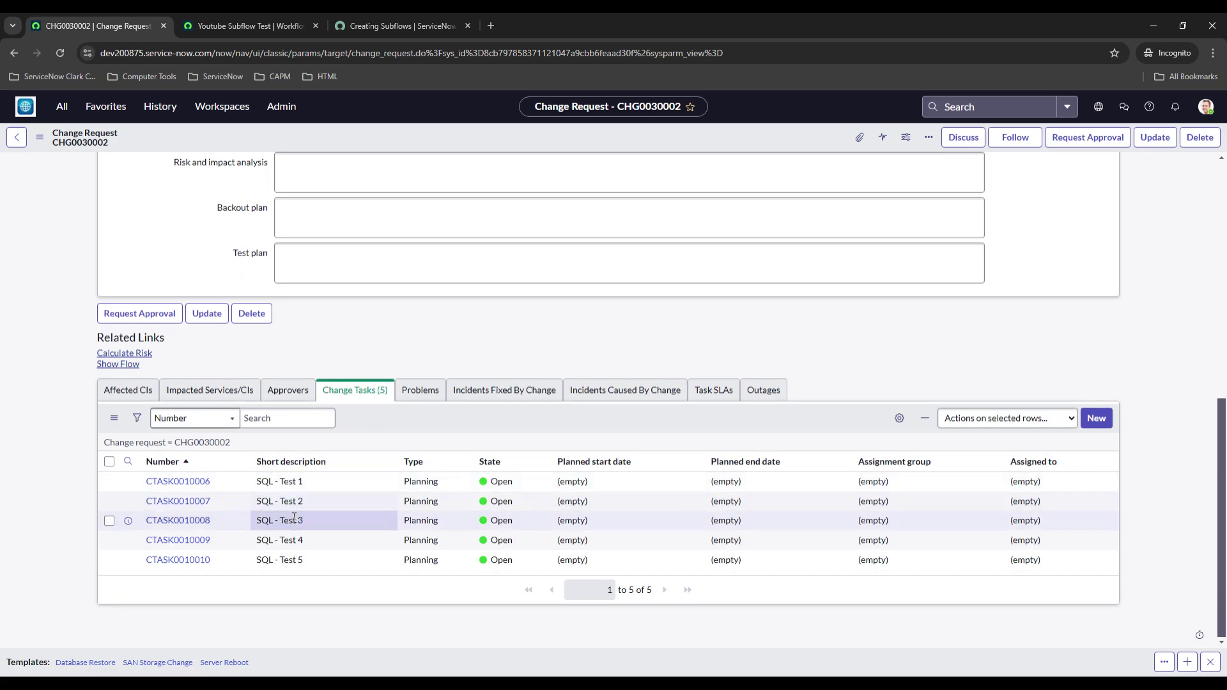
pyautogui.scroll(4, 85, 216)
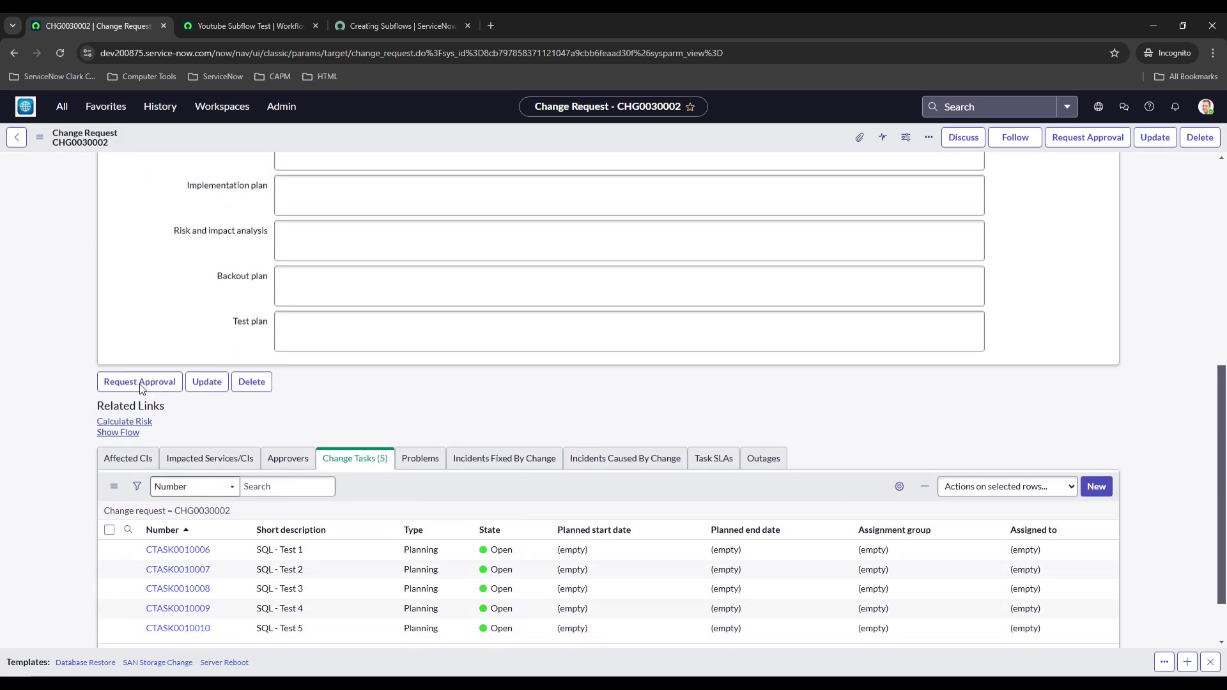
# Reopen Youtube Subflow Test from history and submit it with Server Type Oracle
pyautogui.click(62, 106)
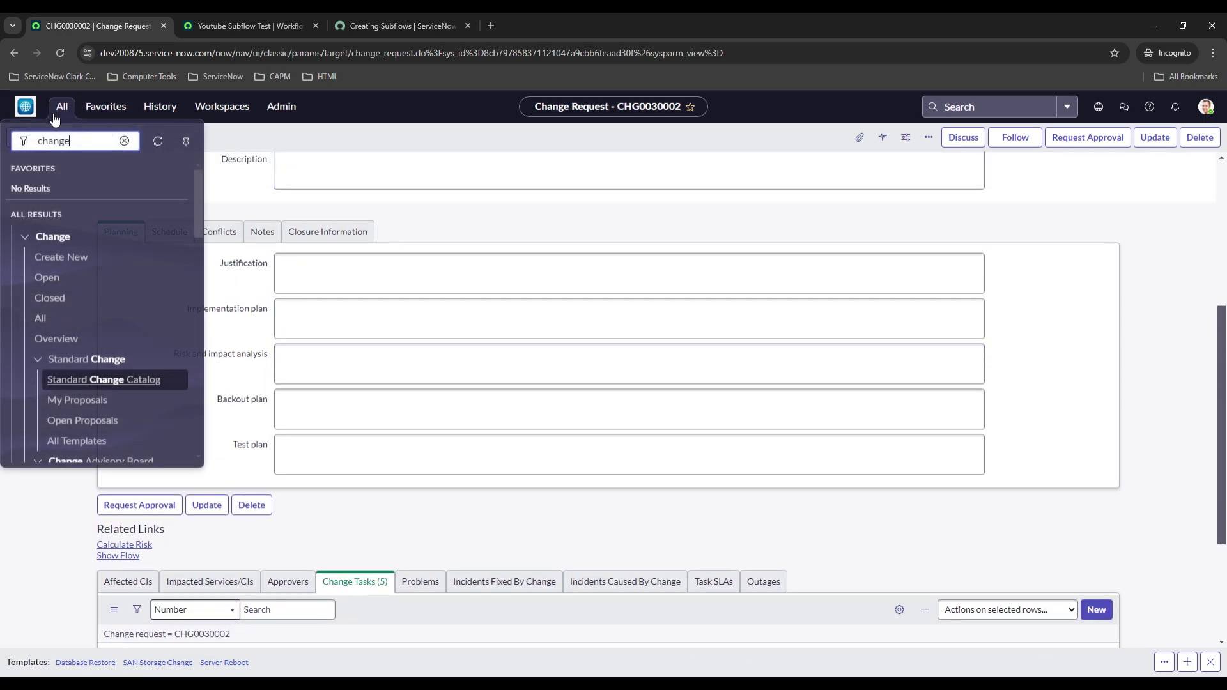
pyautogui.click(163, 113)
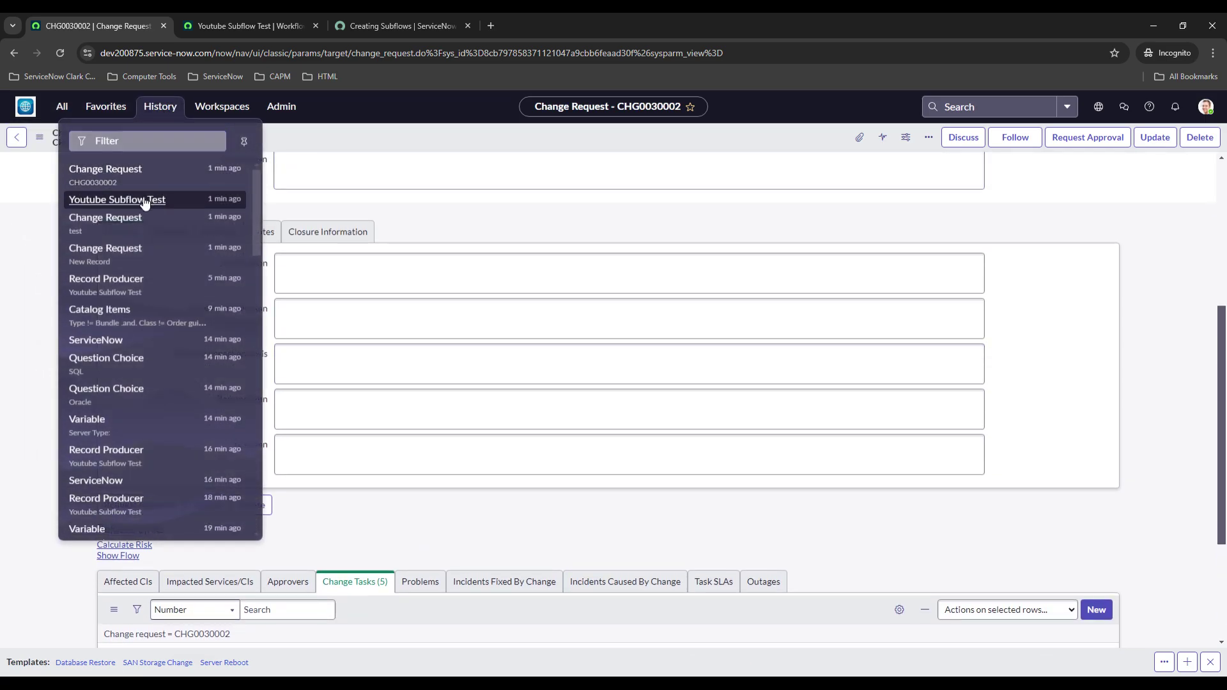
pyautogui.click(144, 197)
pyautogui.click(163, 260)
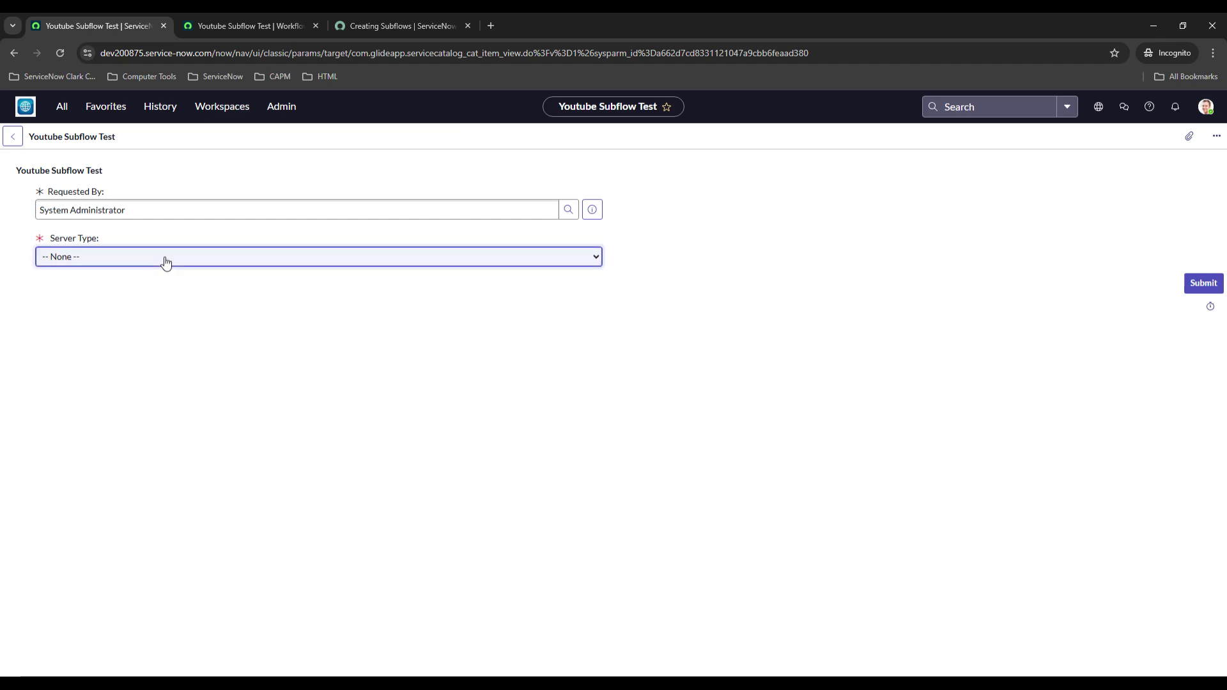
pyautogui.click(160, 308)
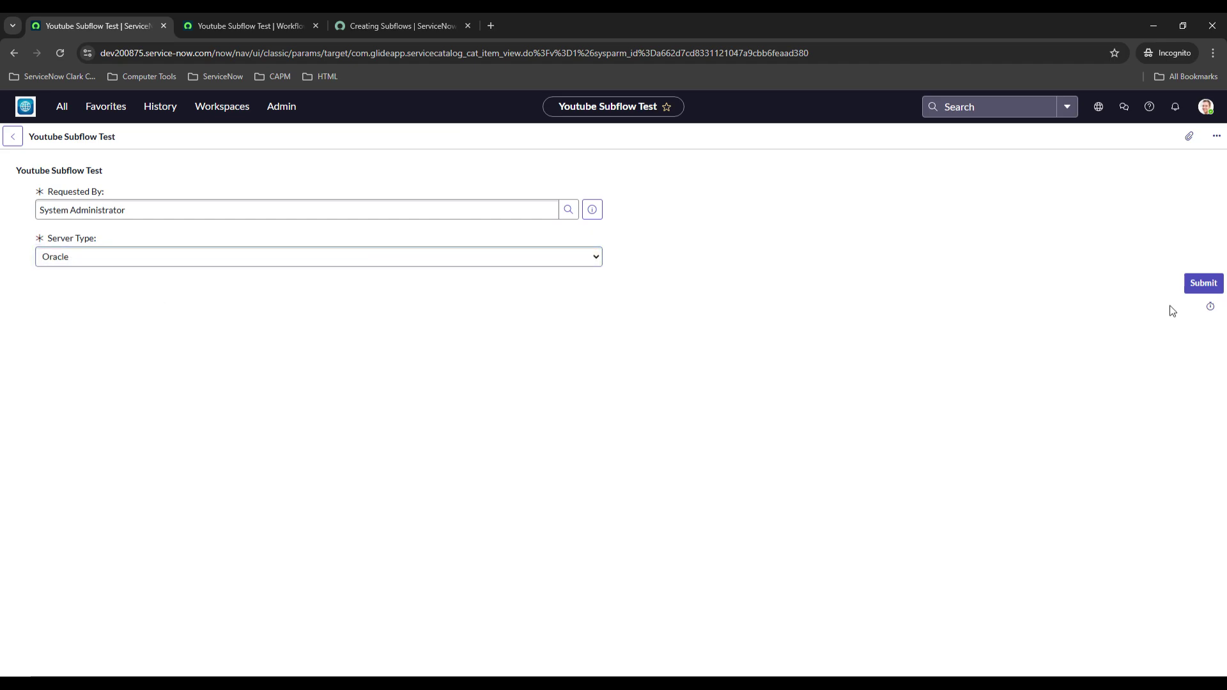
pyautogui.click(1205, 282)
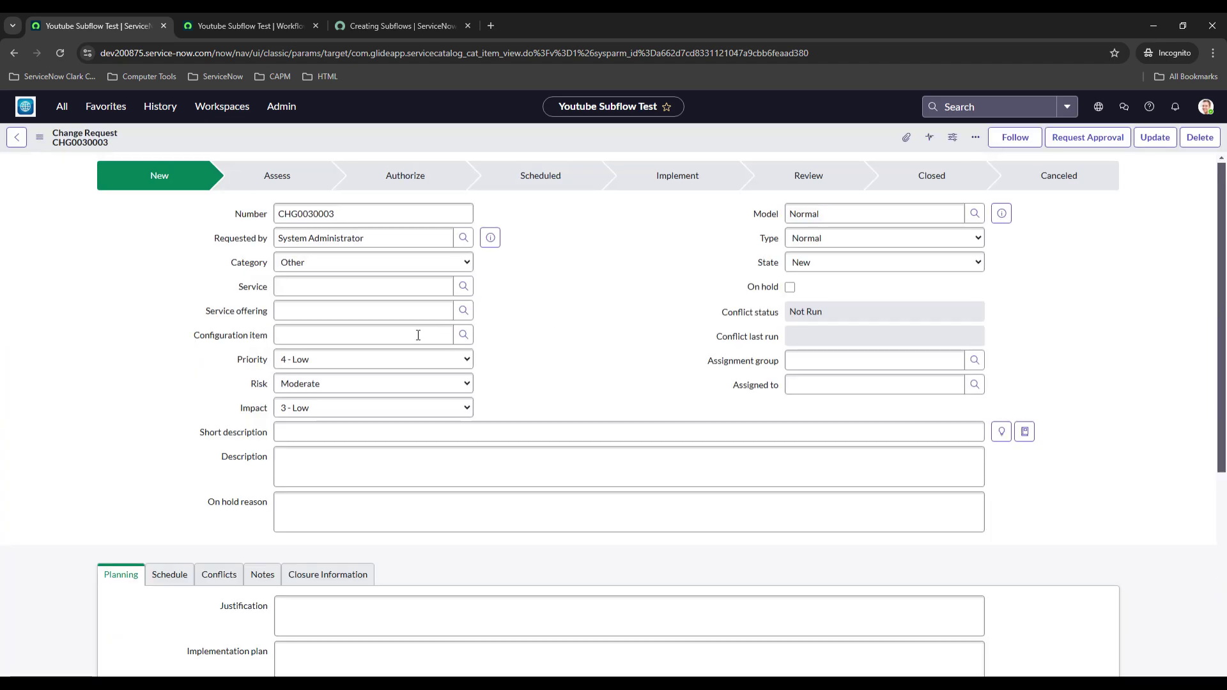
# Refresh CHG0030003's Change Tasks list to see five tasks, then return to the Workflow Studio flow
pyautogui.scroll(-8, 383, 447)
pyautogui.rightClick(408, 474)
pyautogui.click(426, 495)
pyautogui.scroll(-1, 59, 377)
pyautogui.scroll(3, 51, 345)
pyautogui.click(433, 14)
pyautogui.click(270, 15)
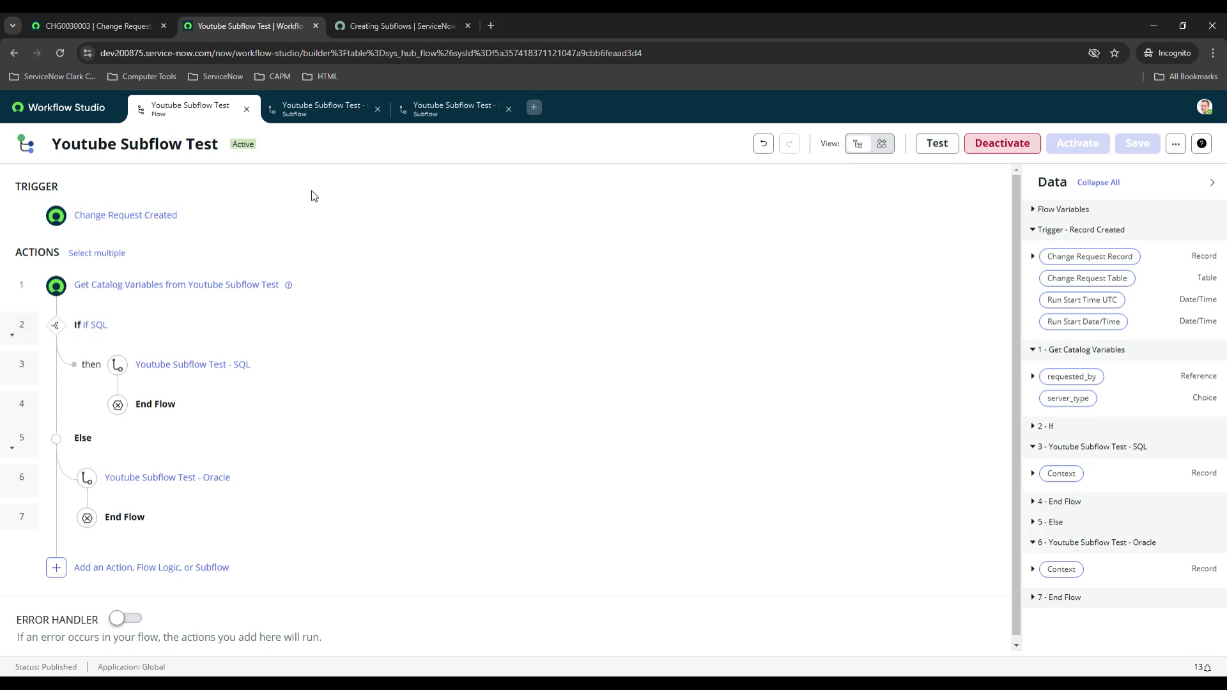
# Annotate the Oracle subflow's first Create Task action as 'Oracle - Test 1', then go back to the main flow
pyautogui.click(329, 114)
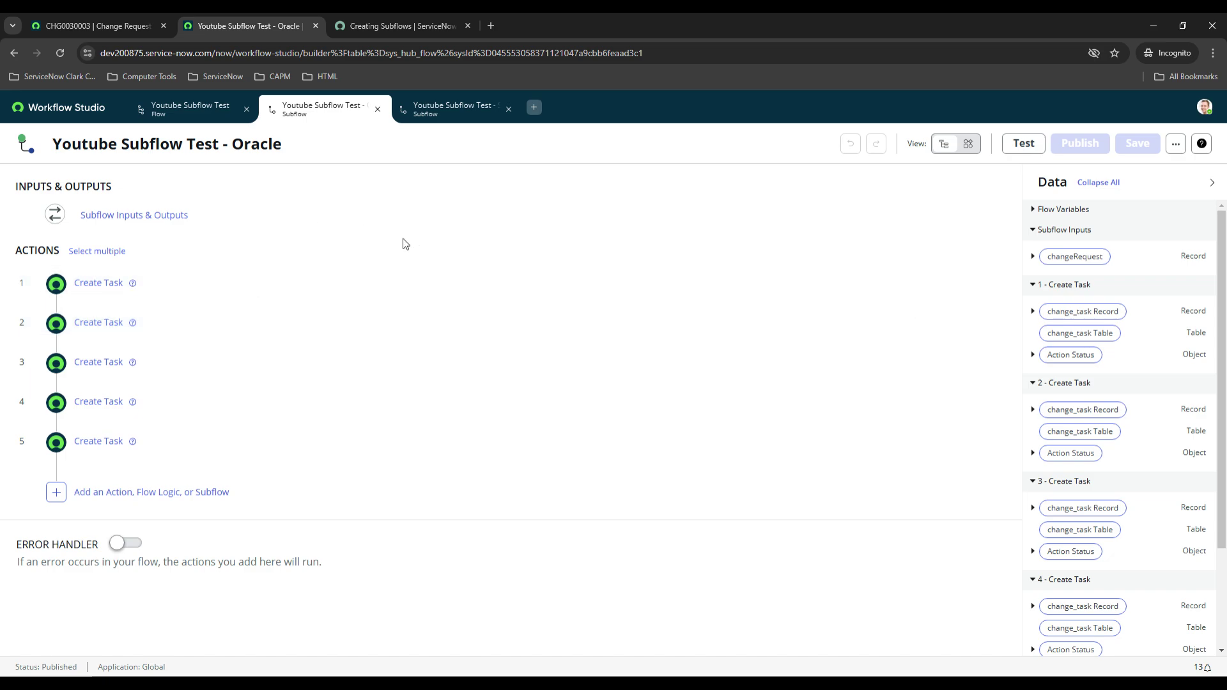
pyautogui.click(234, 293)
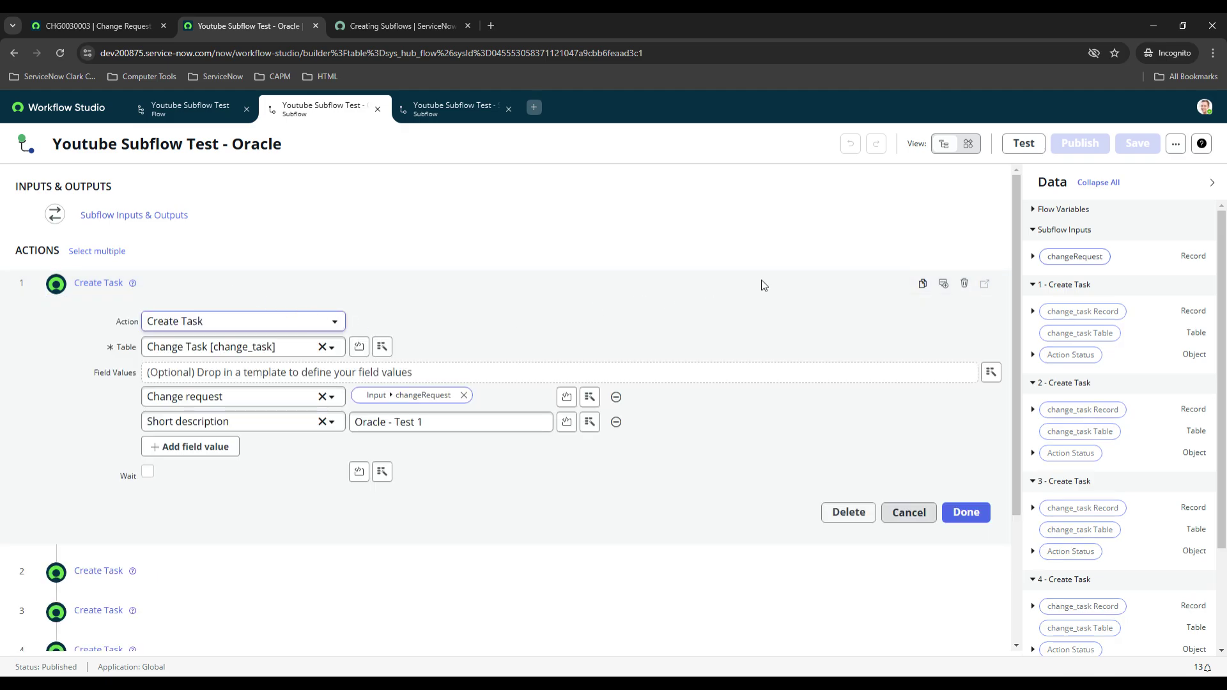
pyautogui.click(943, 283)
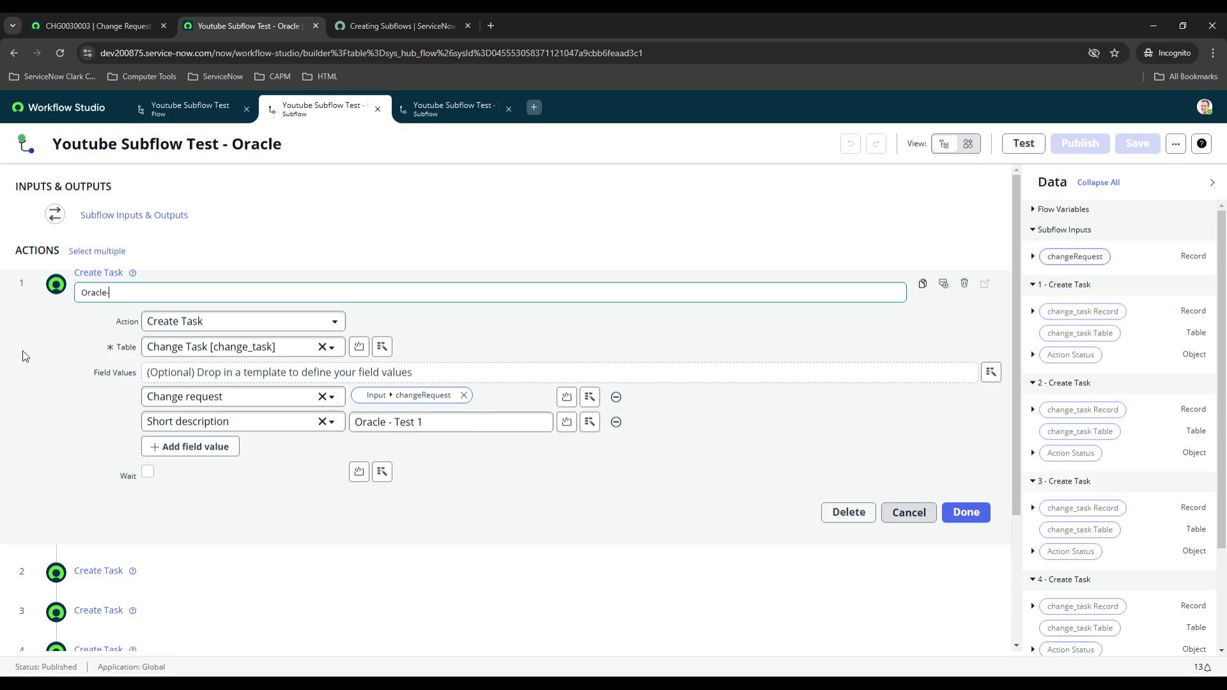
pyautogui.write('Oracle - Test 1')
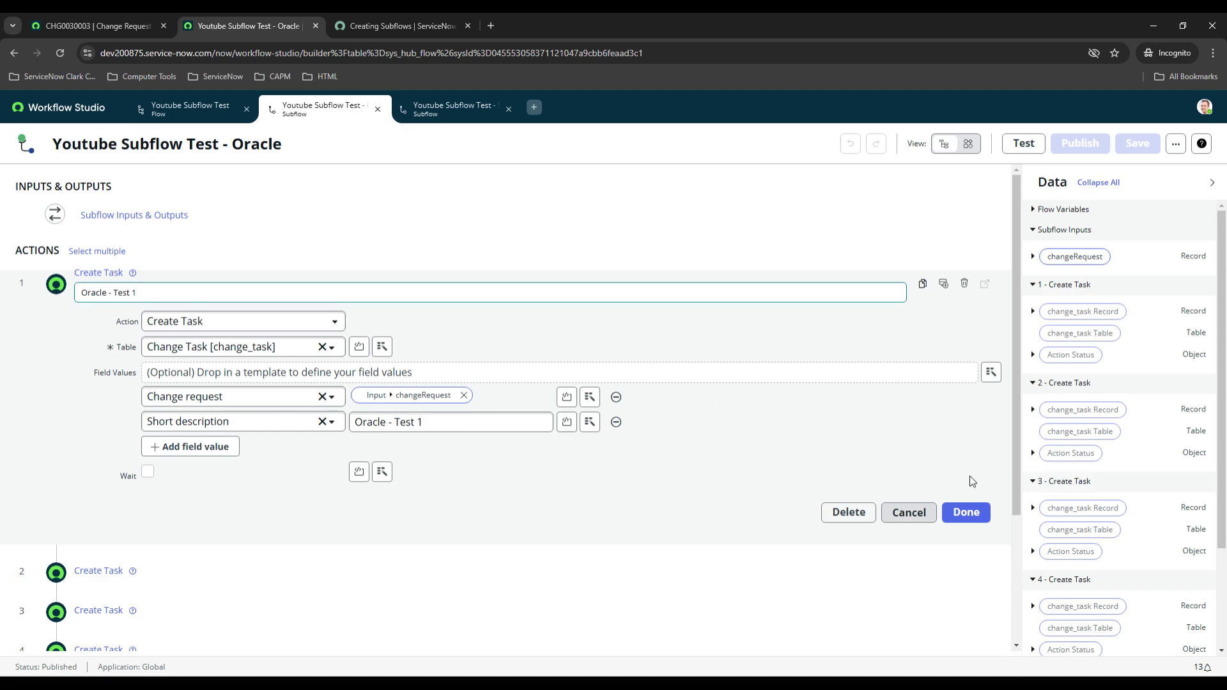
pyautogui.click(964, 510)
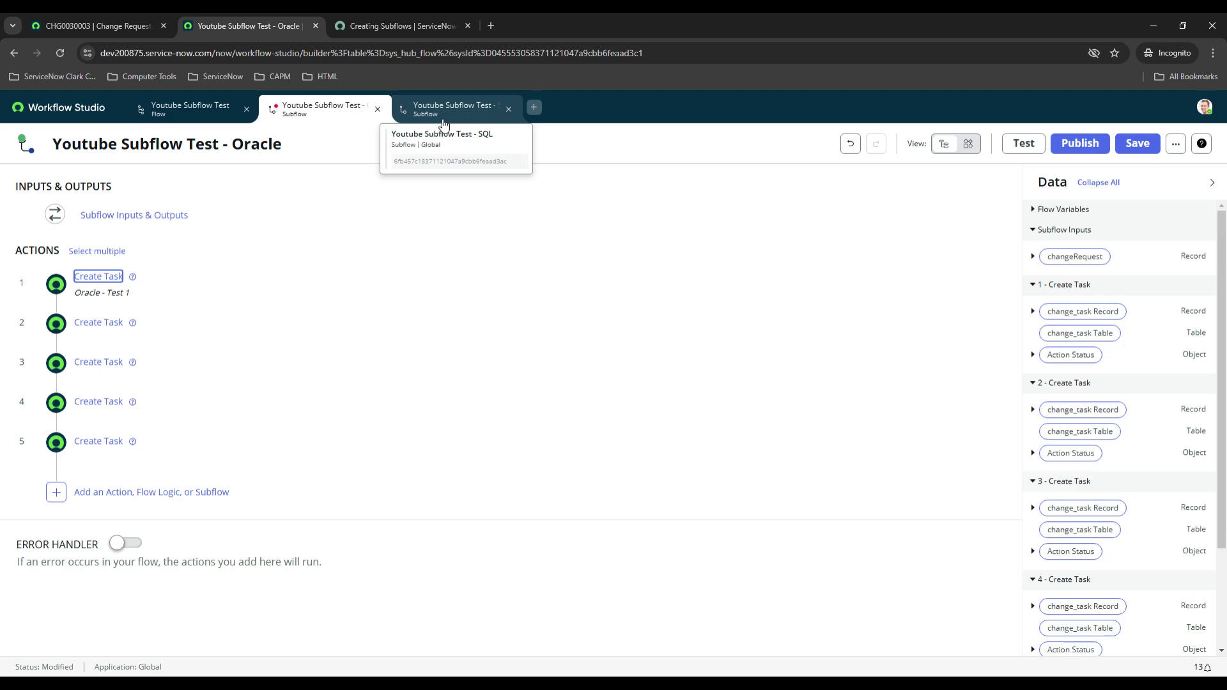
pyautogui.click(199, 118)
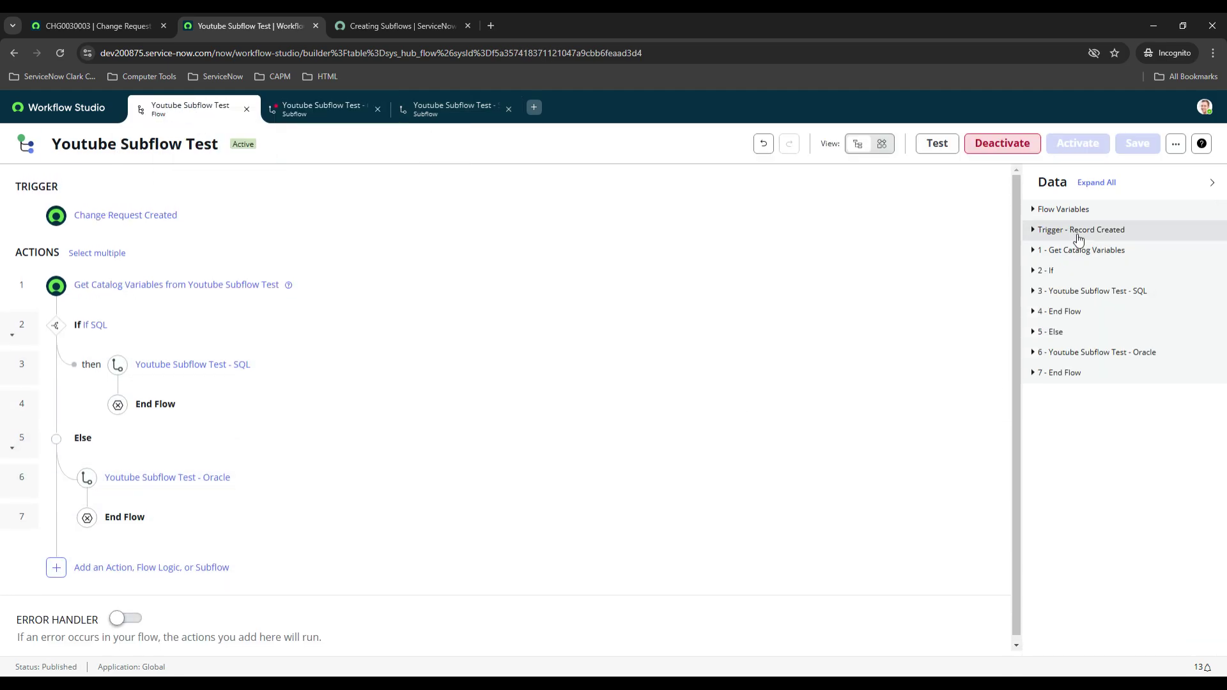
# Open the most recent Youtube Subflow Test run from the flow's Executions list
pyautogui.click(1171, 148)
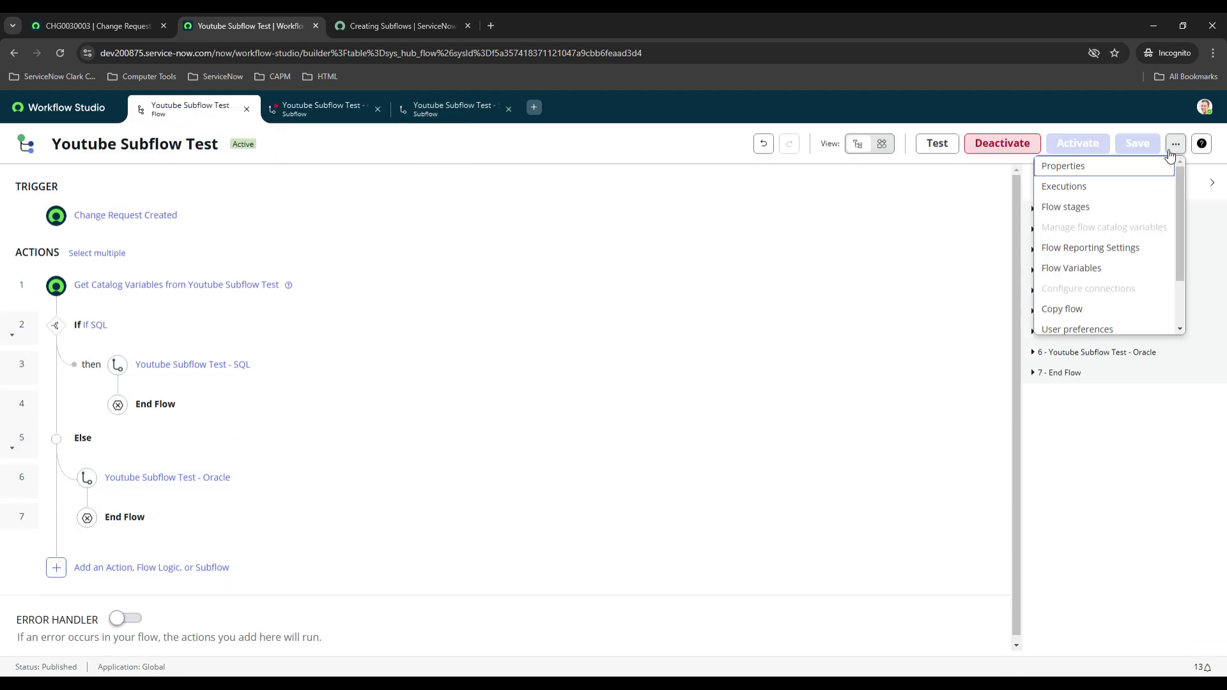
pyautogui.click(1064, 185)
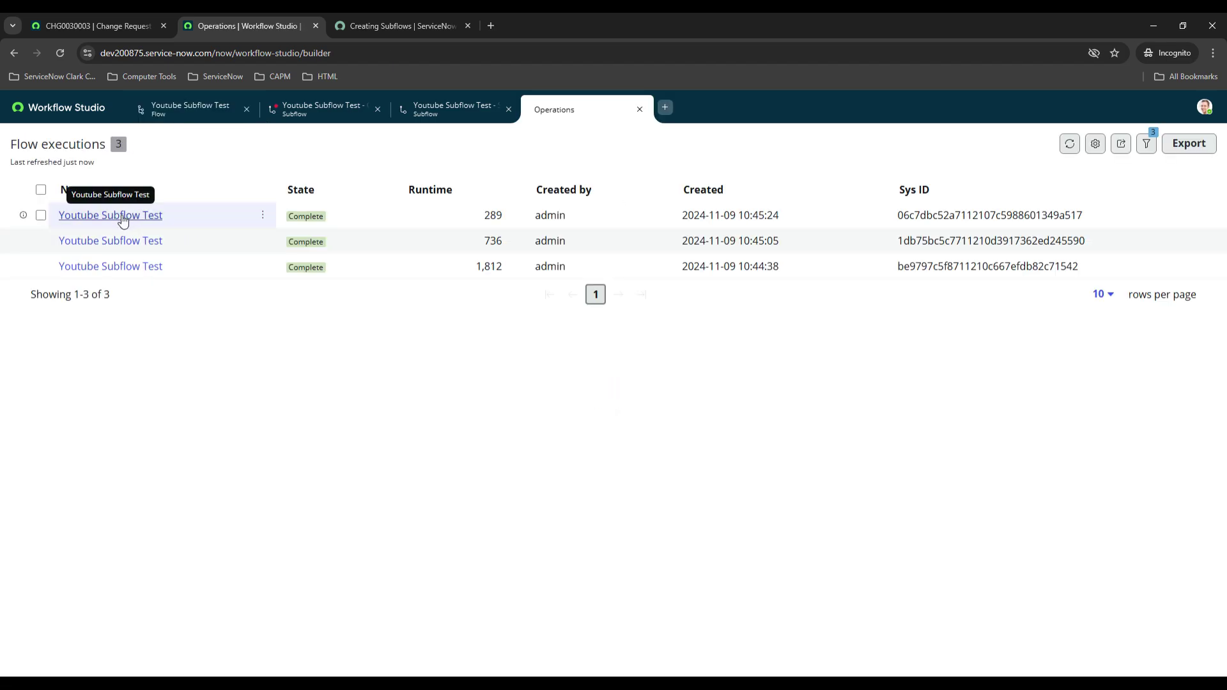
pyautogui.click(124, 217)
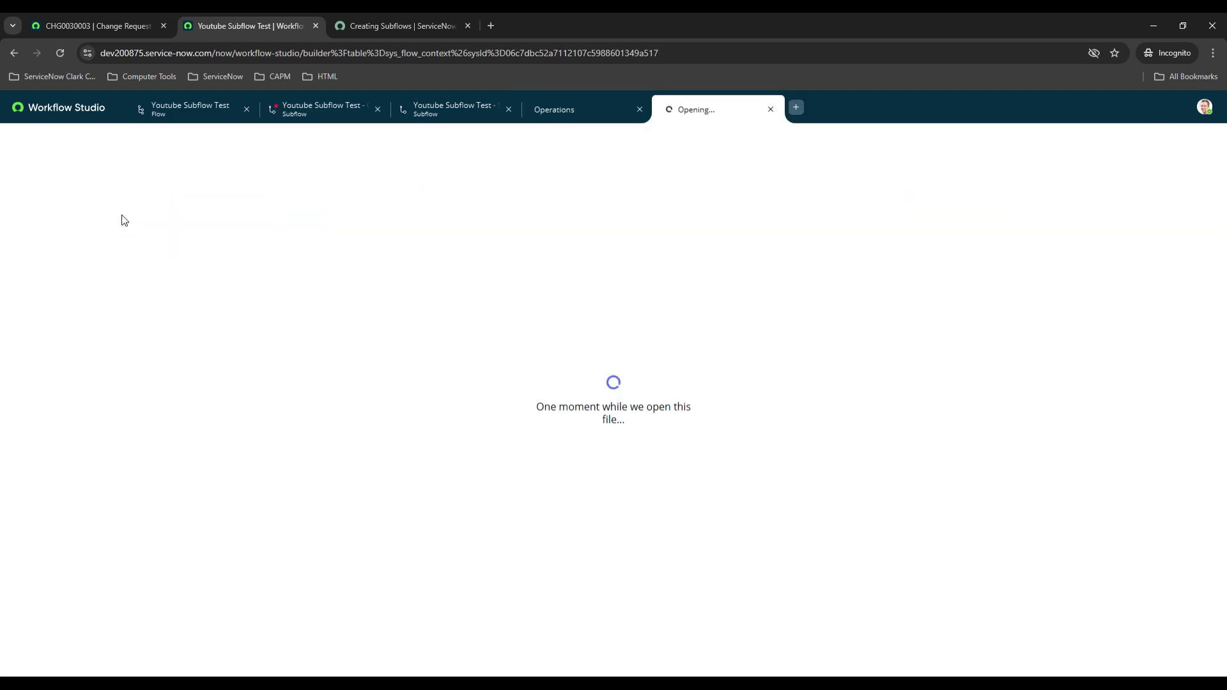
# Expand Get Catalog Variables to verify CHG0030003's Server Type was recorded as Oracle
pyautogui.click(427, 332)
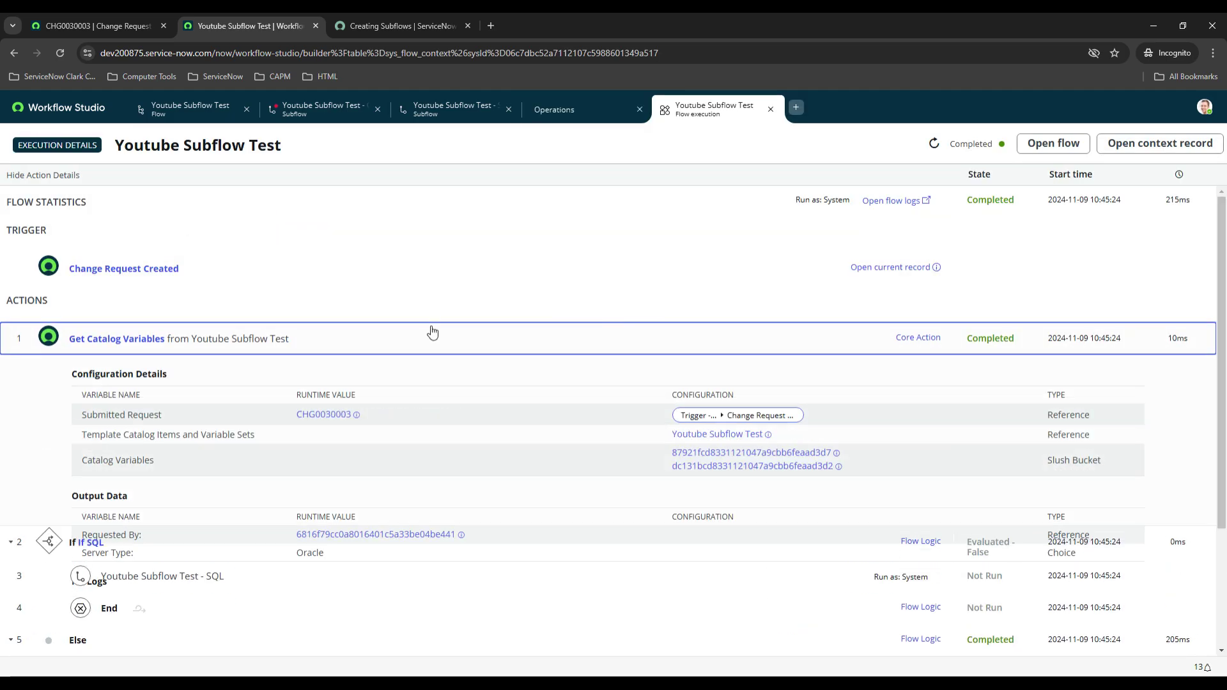
pyautogui.scroll(-2, 423, 389)
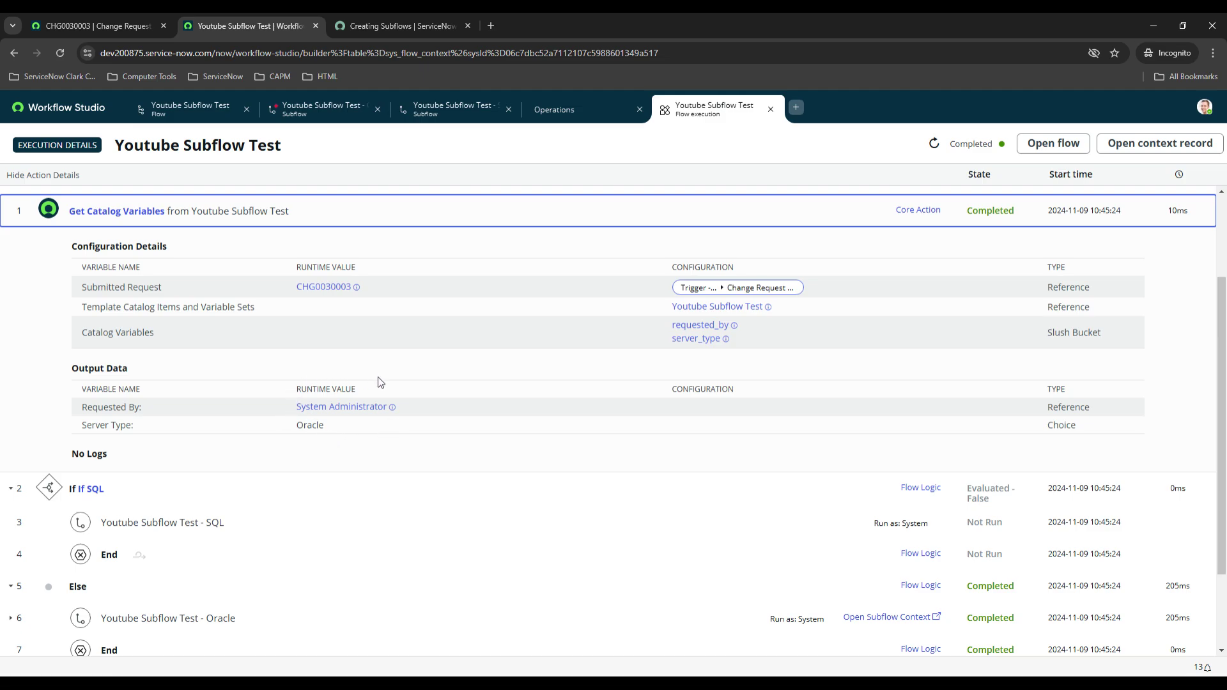
pyautogui.scroll(1, 240, 432)
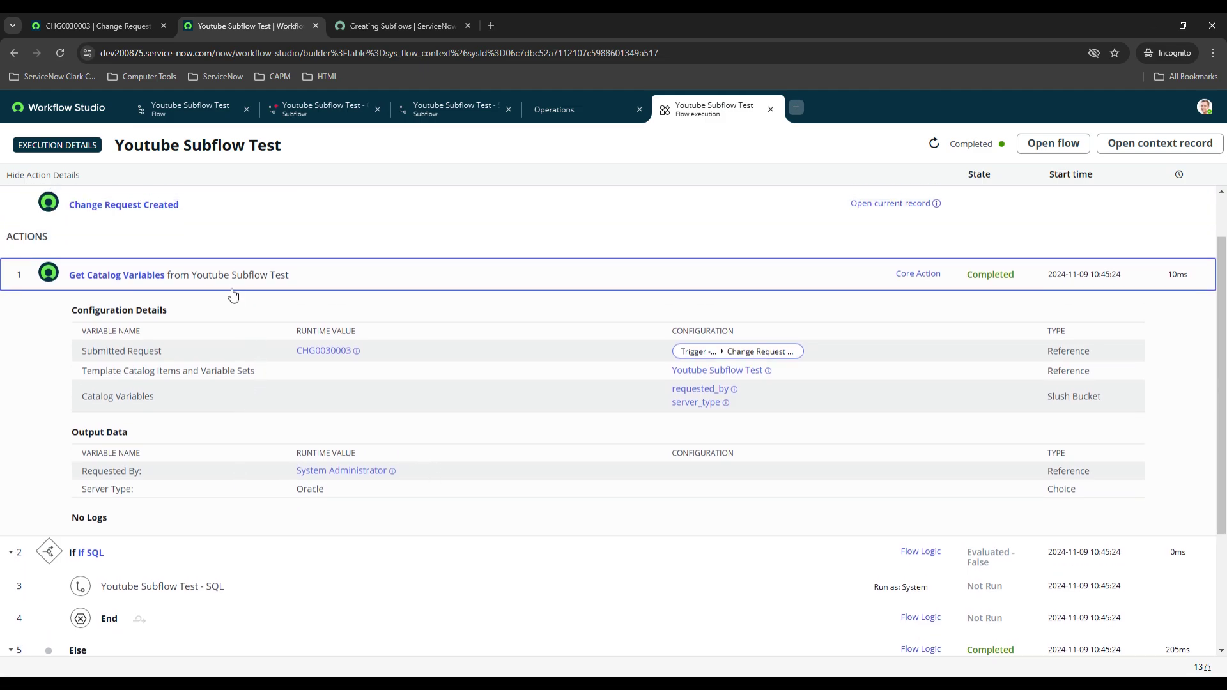
pyautogui.scroll(-3, 320, 352)
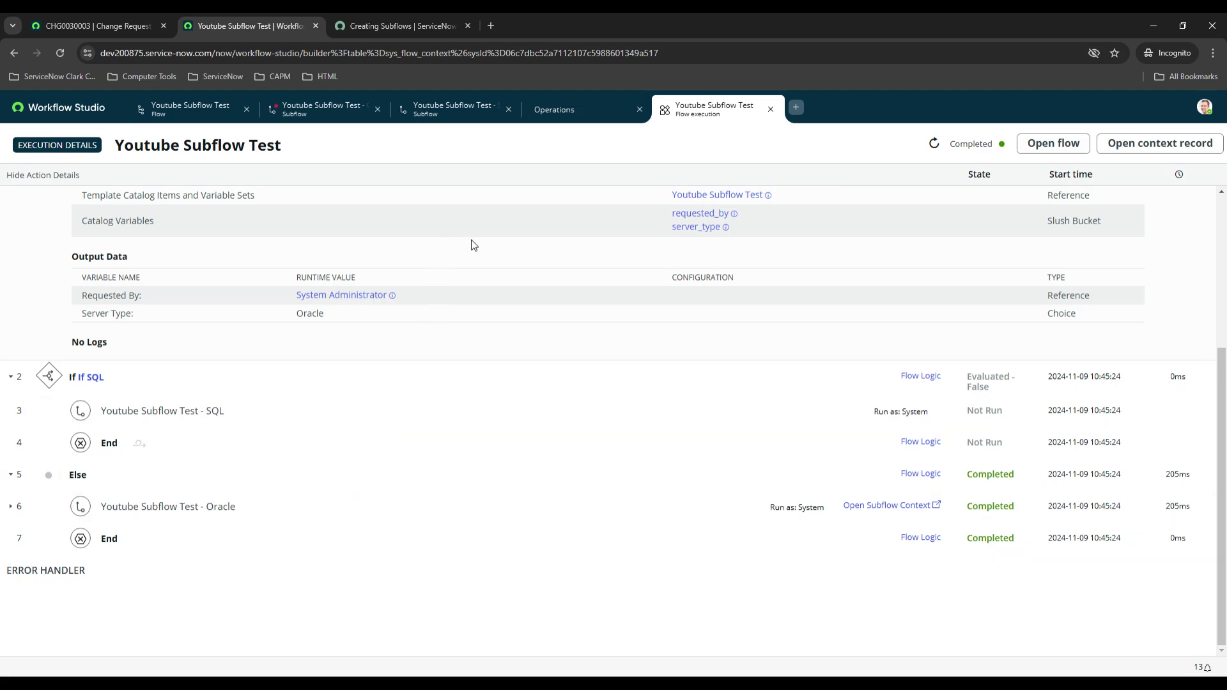
pyautogui.scroll(4, 485, 294)
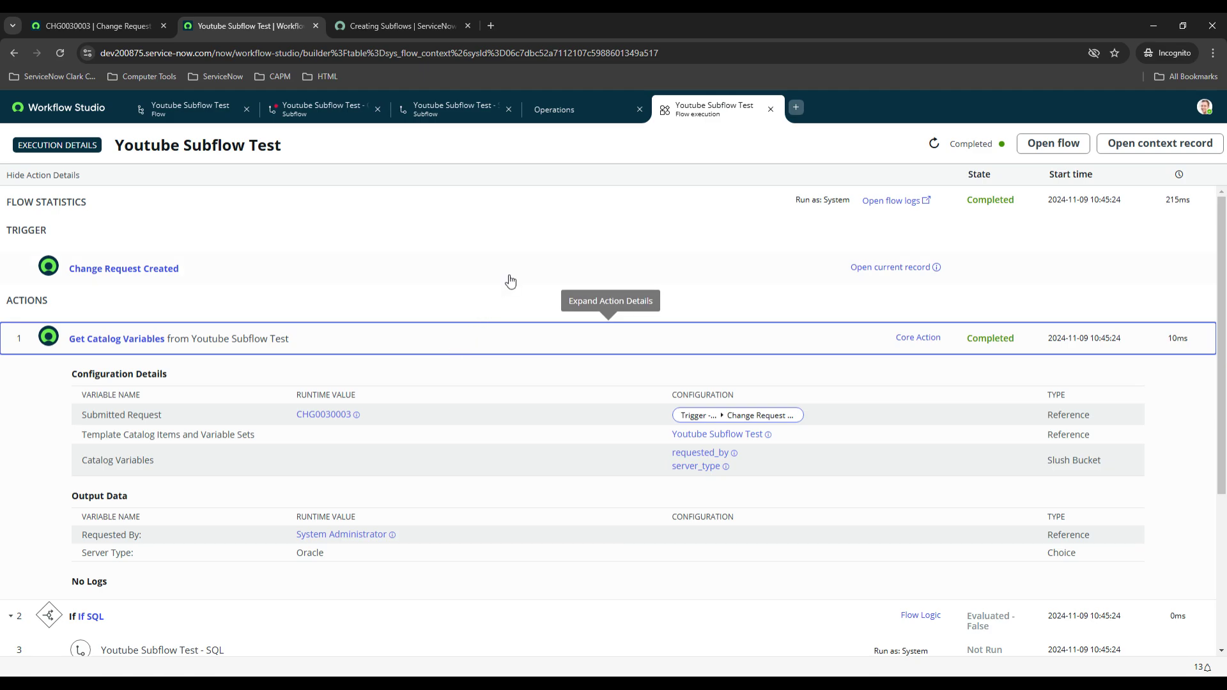